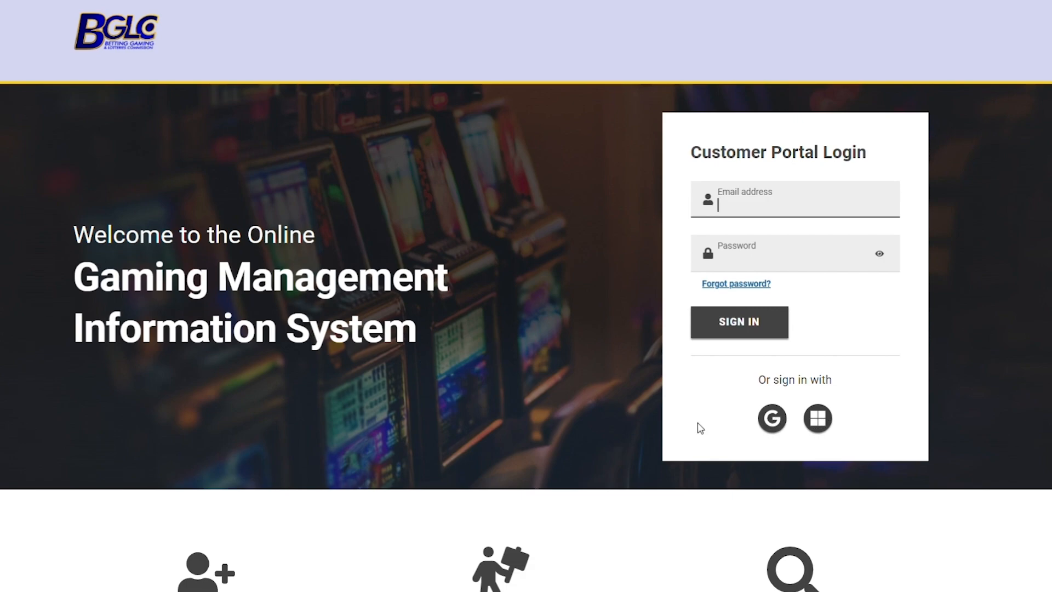
Sign in with Google and start a new Fit & Proper Category 1 due diligence application, moving past Getting Started
left_click(771, 418)
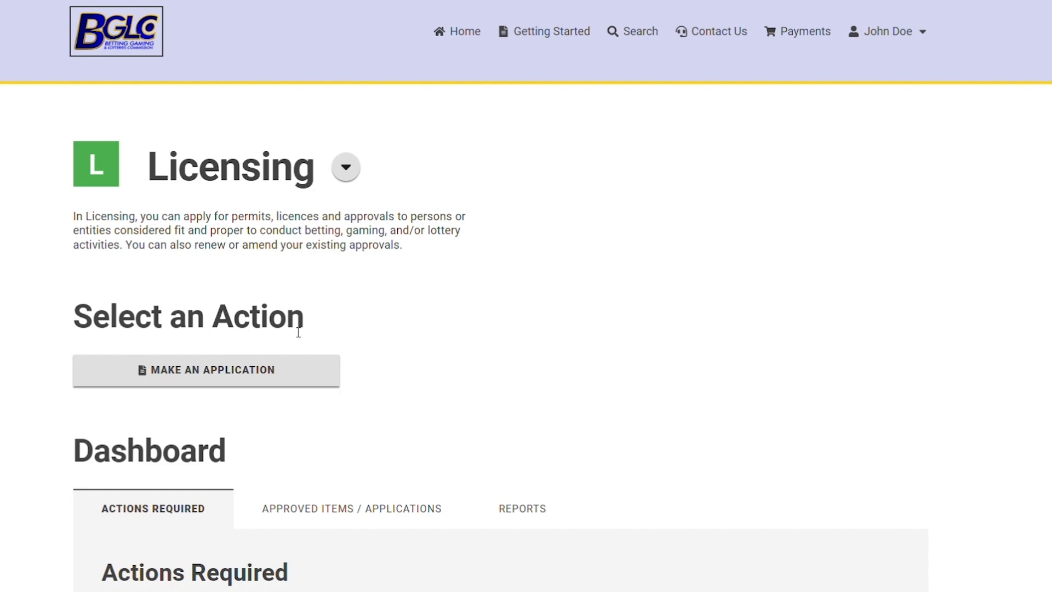
left_click(193, 370)
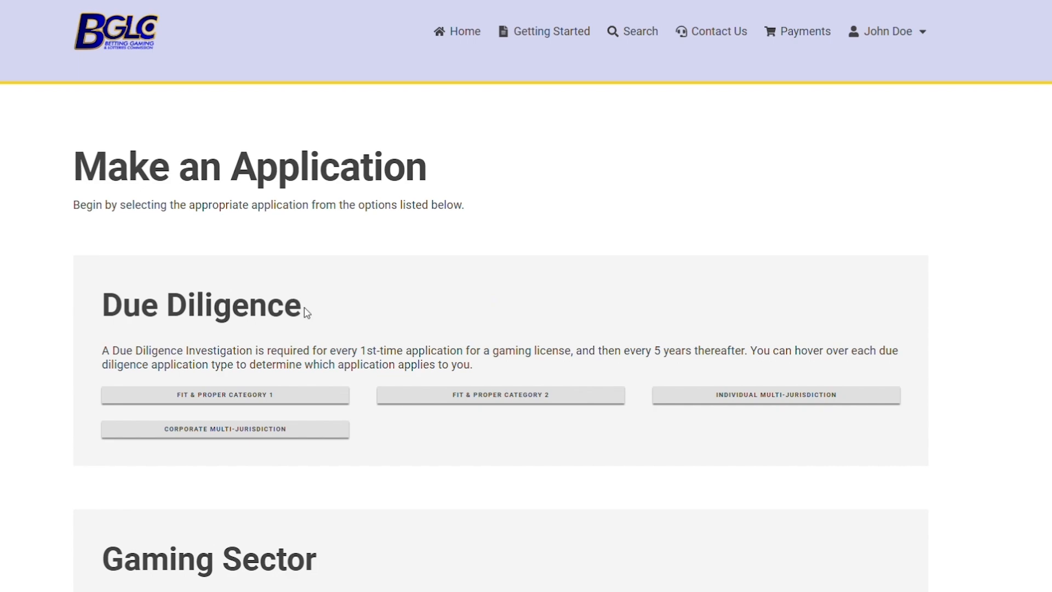
left_click(214, 395)
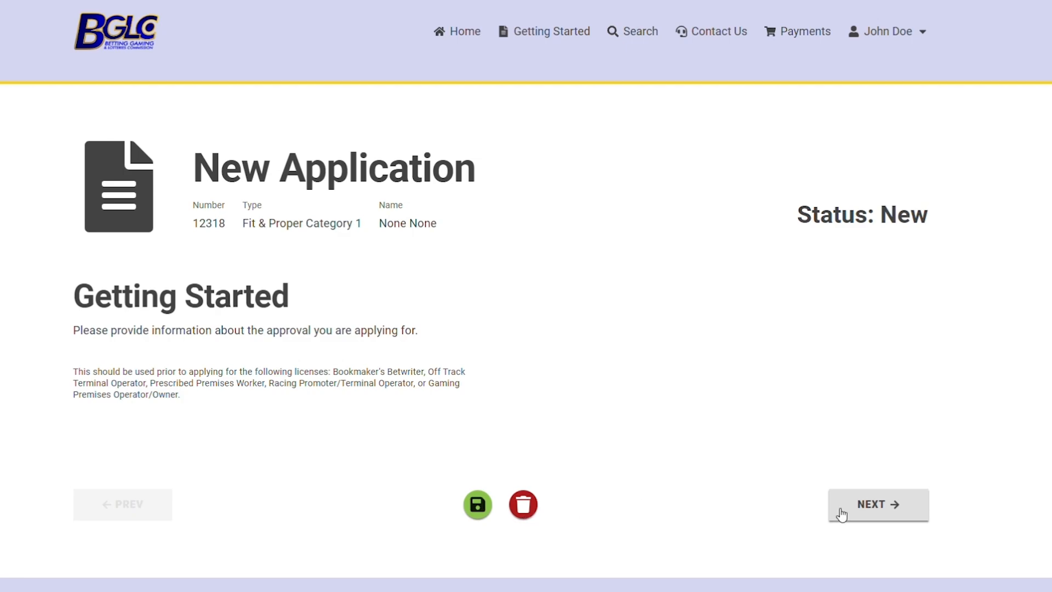
left_click(857, 504)
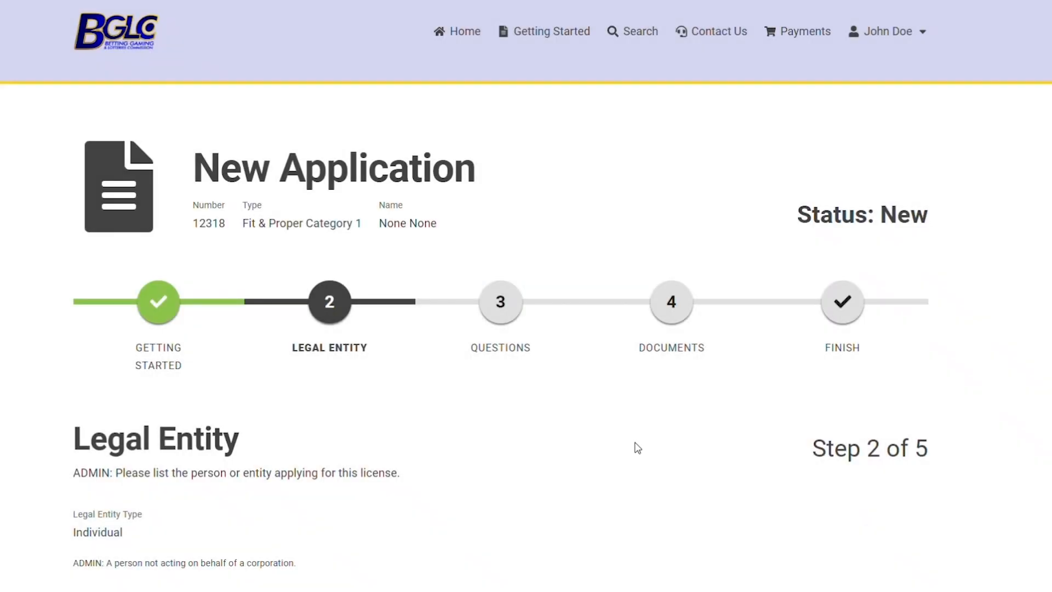
Enter the applicant's first name and last name in the Legal Entity details
scroll(576, 431, "down", 2)
scroll(518, 416, "down", 4)
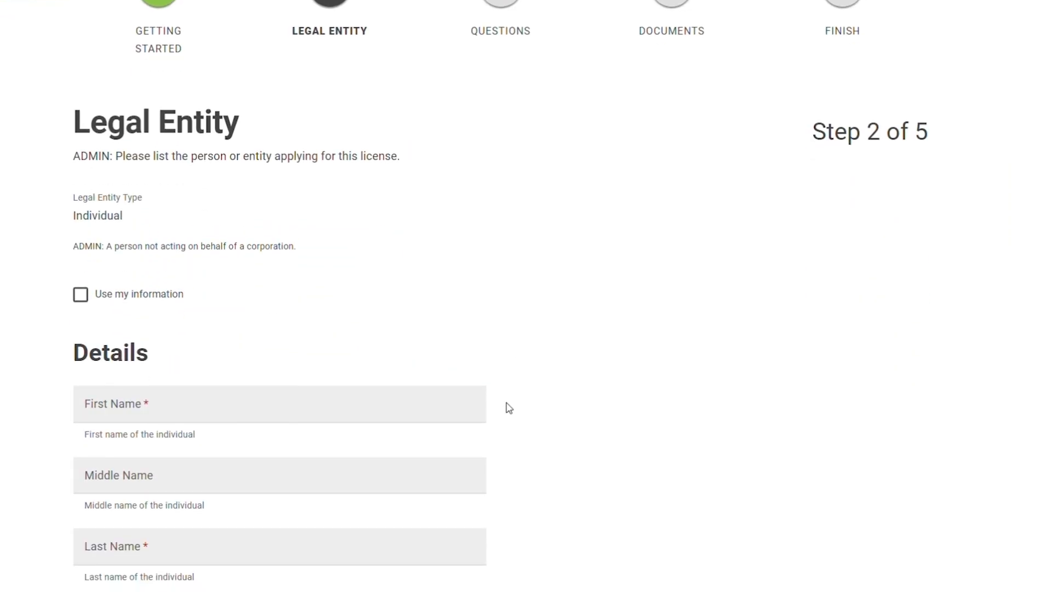
left_click(434, 395)
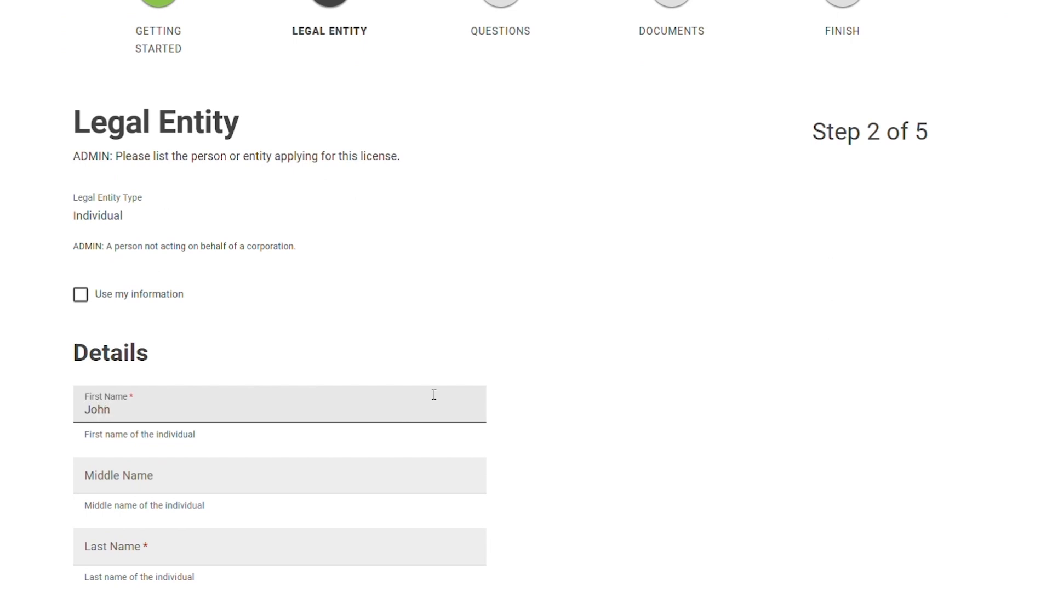
scroll(448, 355, "down", 4)
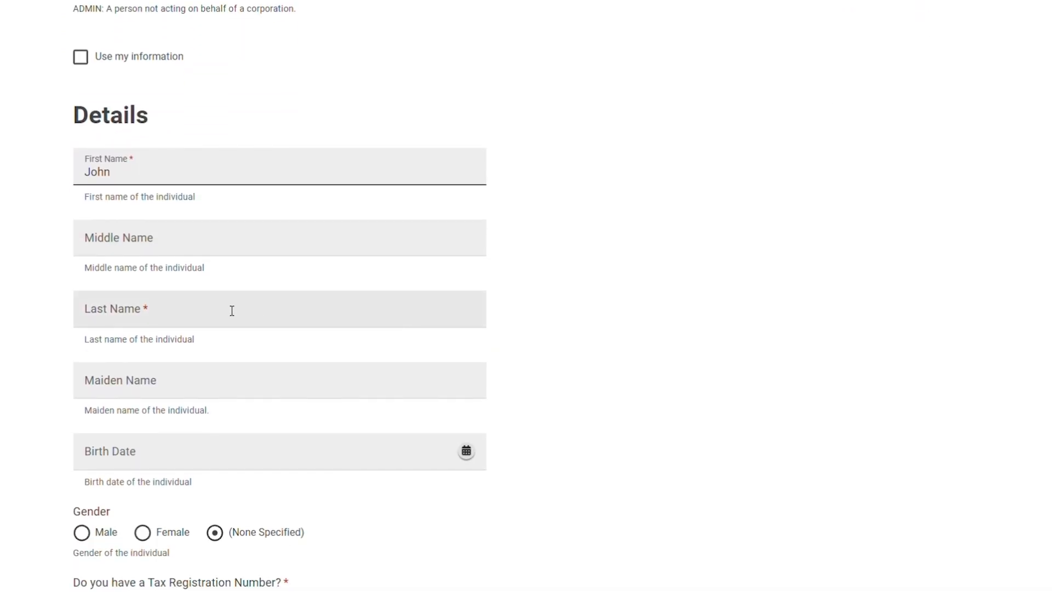
left_click(186, 321)
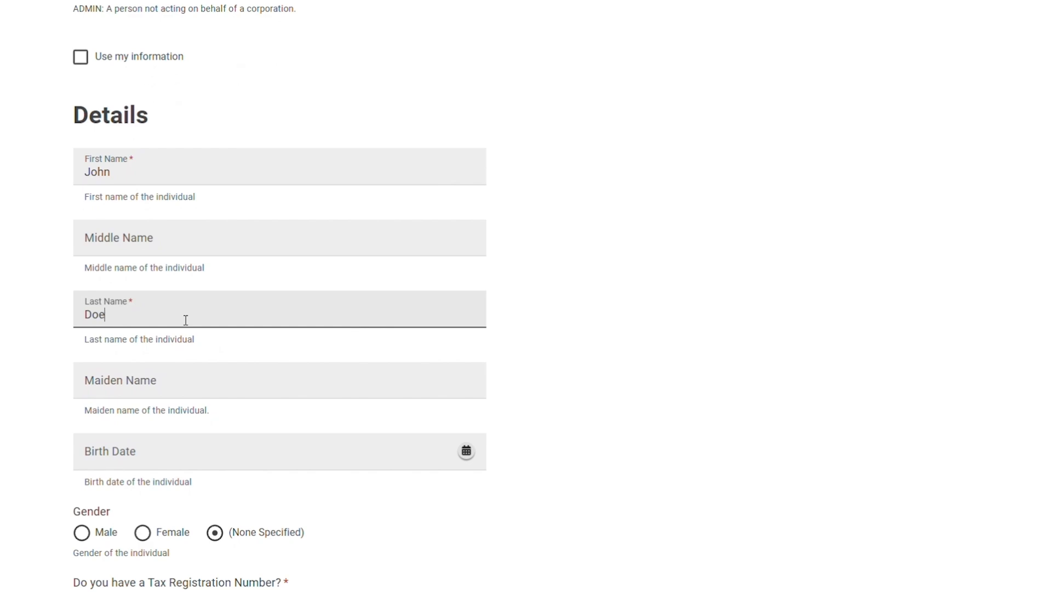
Set the applicant's birth date using the date picker and choose Male as gender
scroll(230, 326, "down", 1)
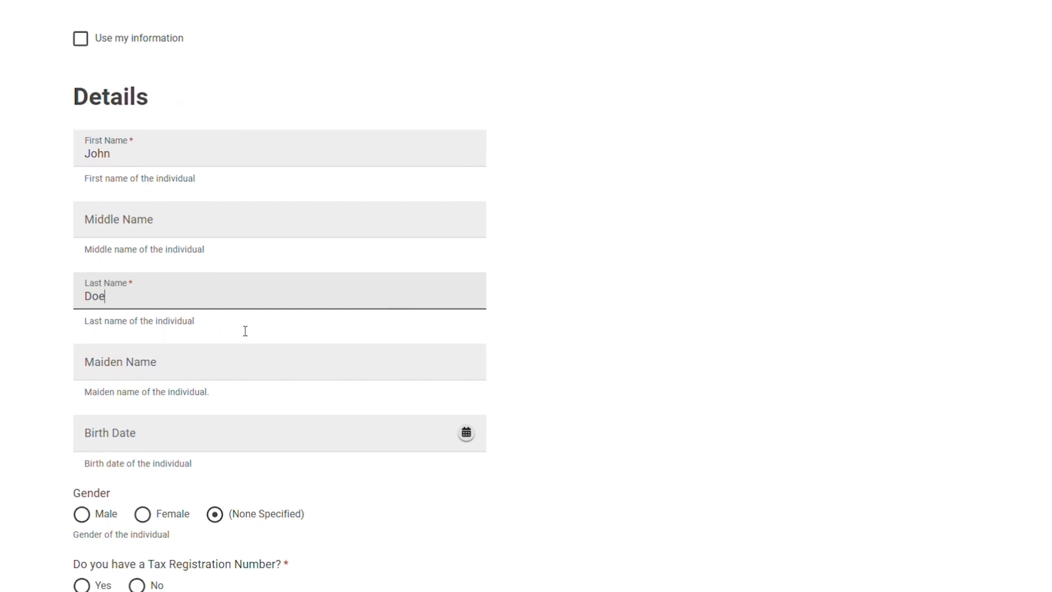
left_click(466, 373)
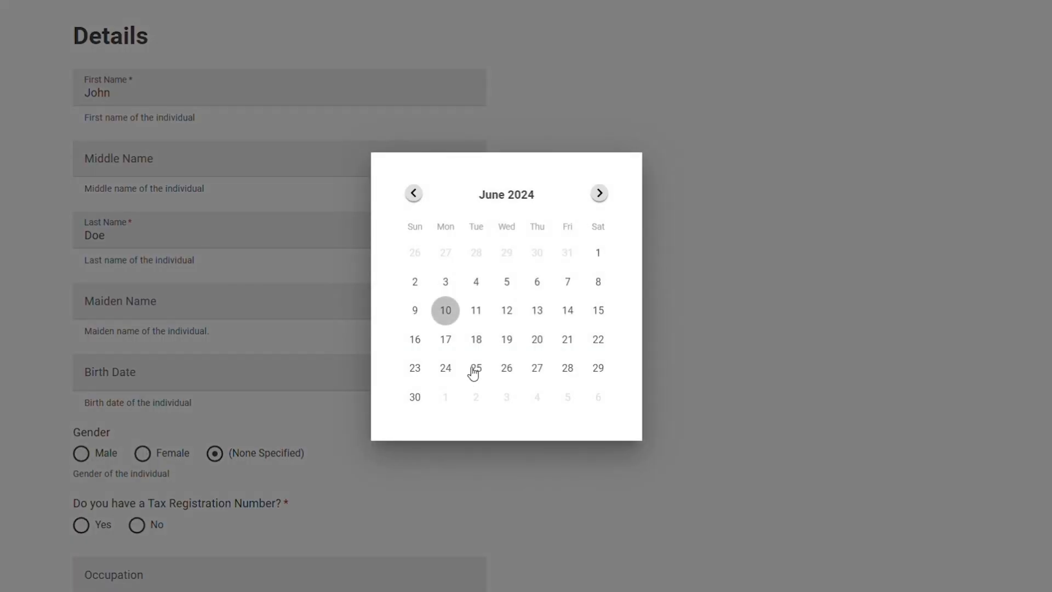
left_click(451, 314)
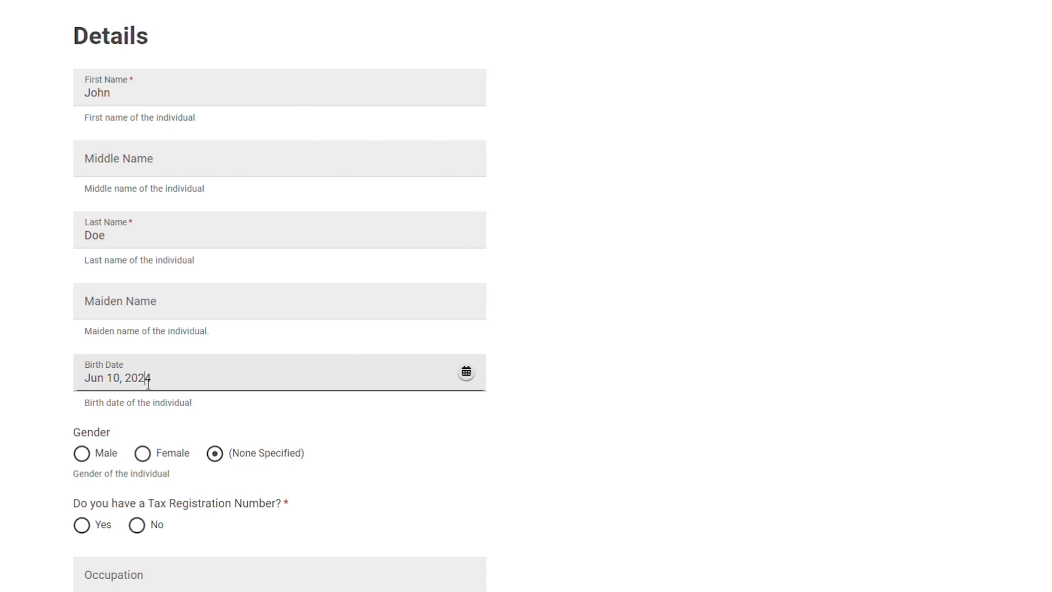
left_click_drag(132, 378, 171, 382)
key("BackSpace")
left_click(81, 454)
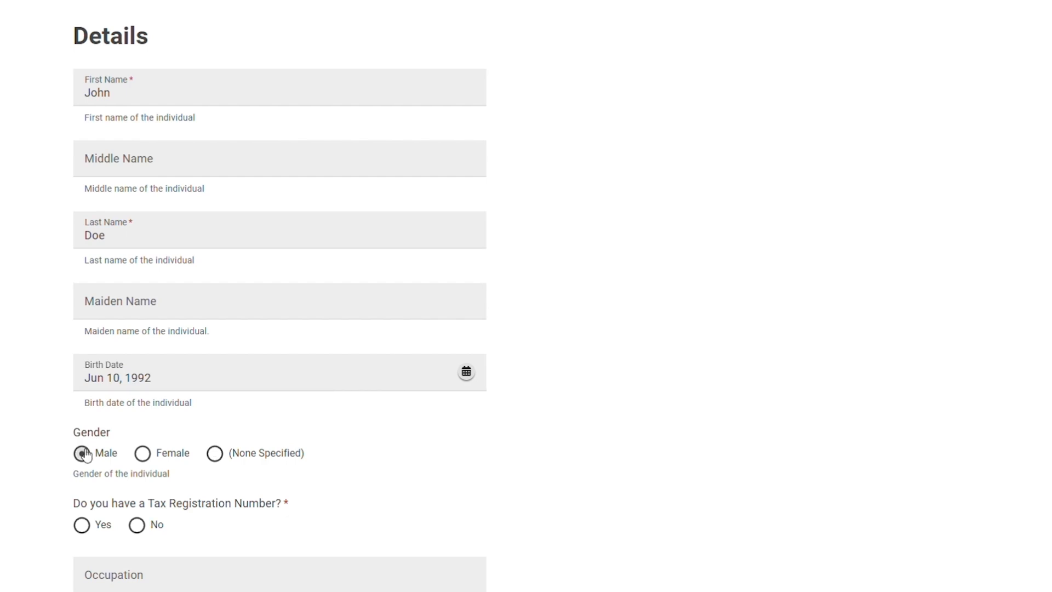
Answer Yes to having a Tax Registration Number and enter the applicant's tax registration number
scroll(103, 470, "down", 3)
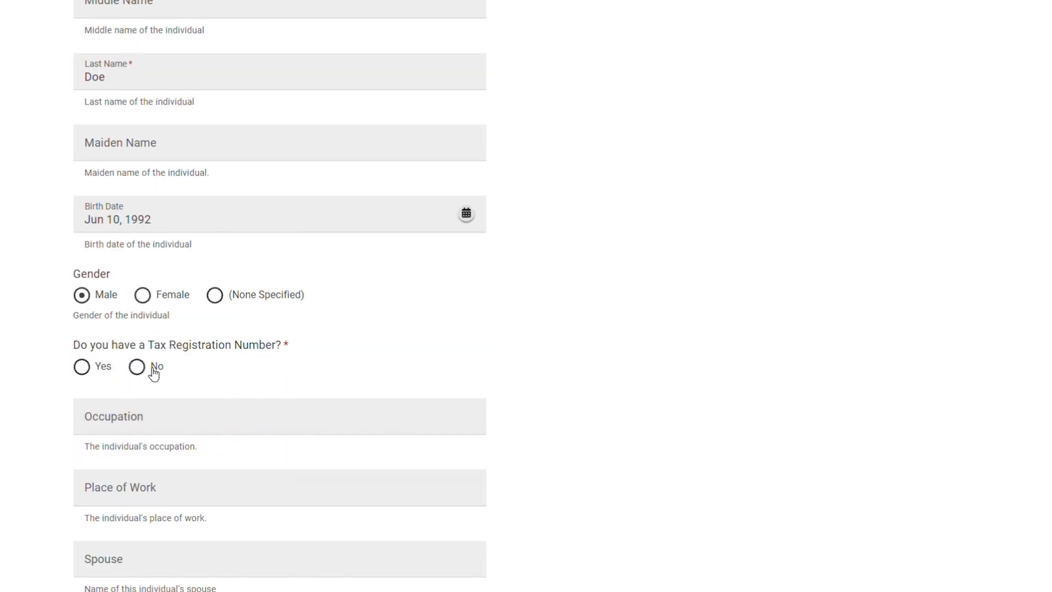
left_click(92, 367)
left_click(137, 429)
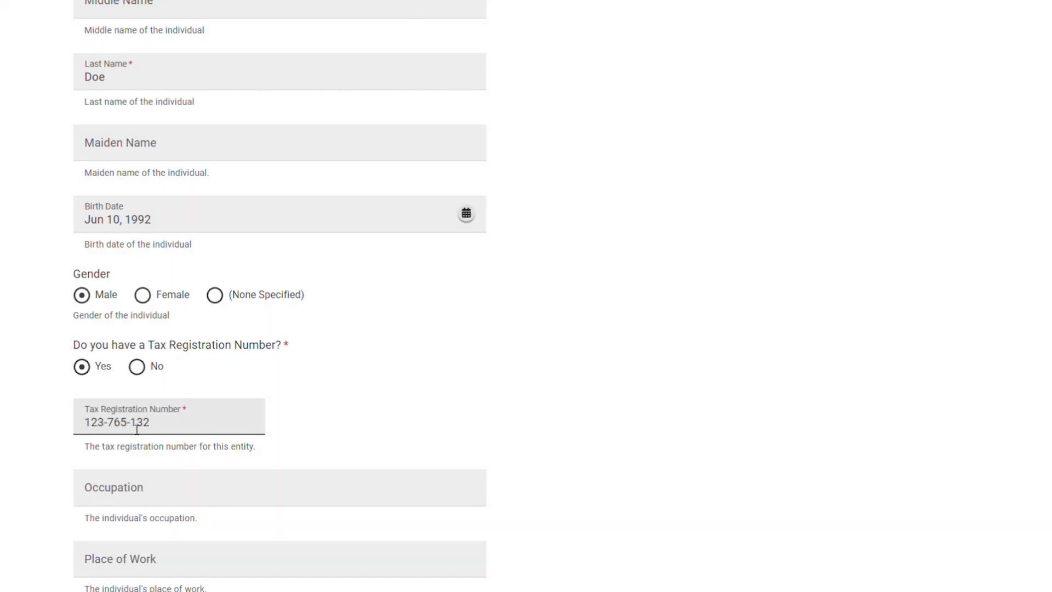
Set the occupation to Business Owner
scroll(137, 429, "down", 4)
left_click(211, 268)
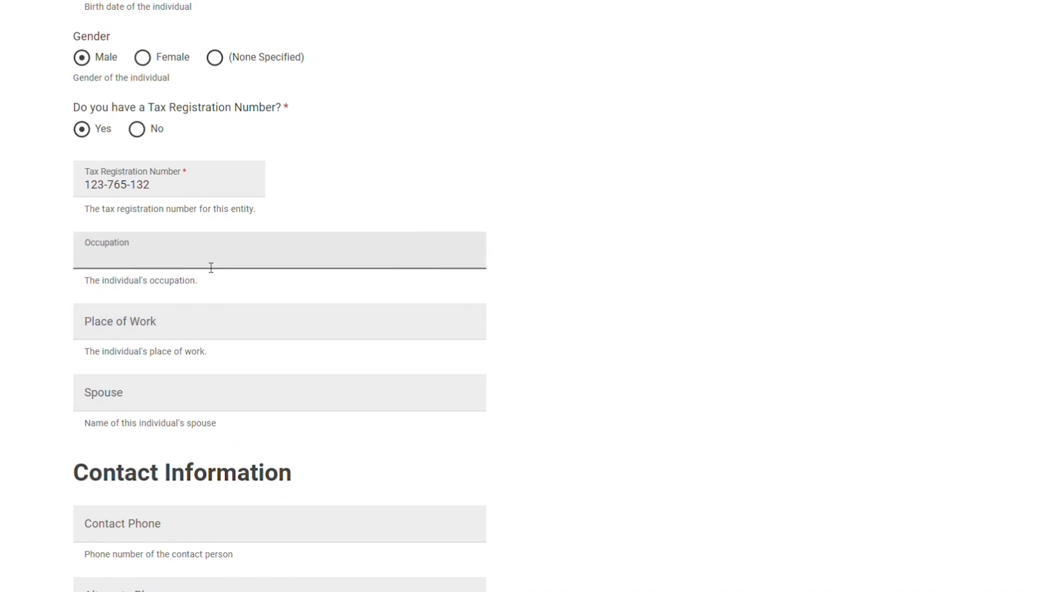
type("Business Owner")
Fill in the applicant's contact phone number
scroll(193, 395, "down", 3)
scroll(193, 395, "down", 1)
left_click(174, 277)
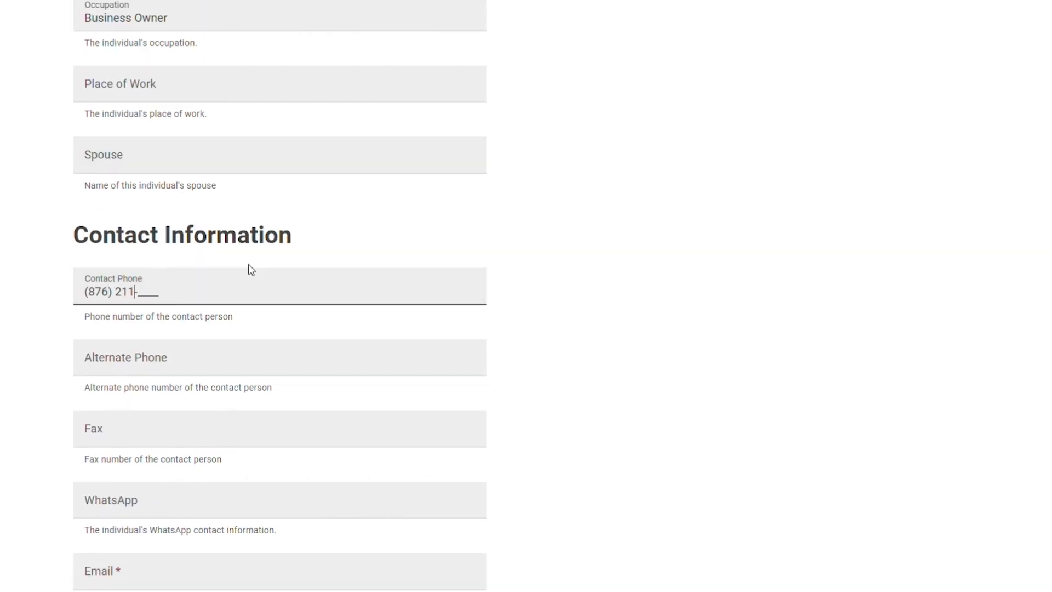
Fill in the contact's e-mail address
scroll(207, 369, "down", 1)
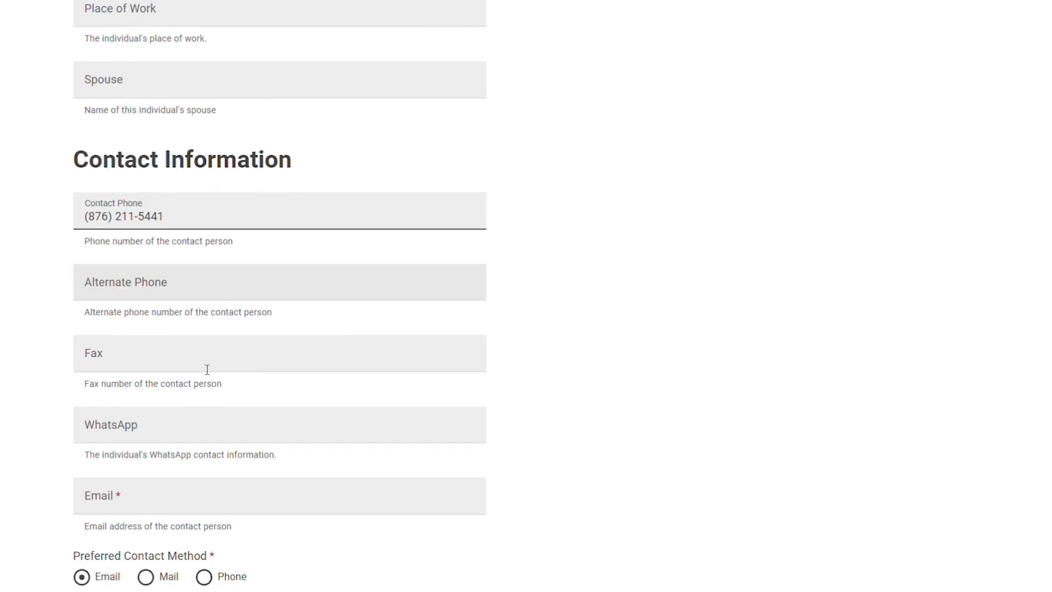
left_click(241, 489)
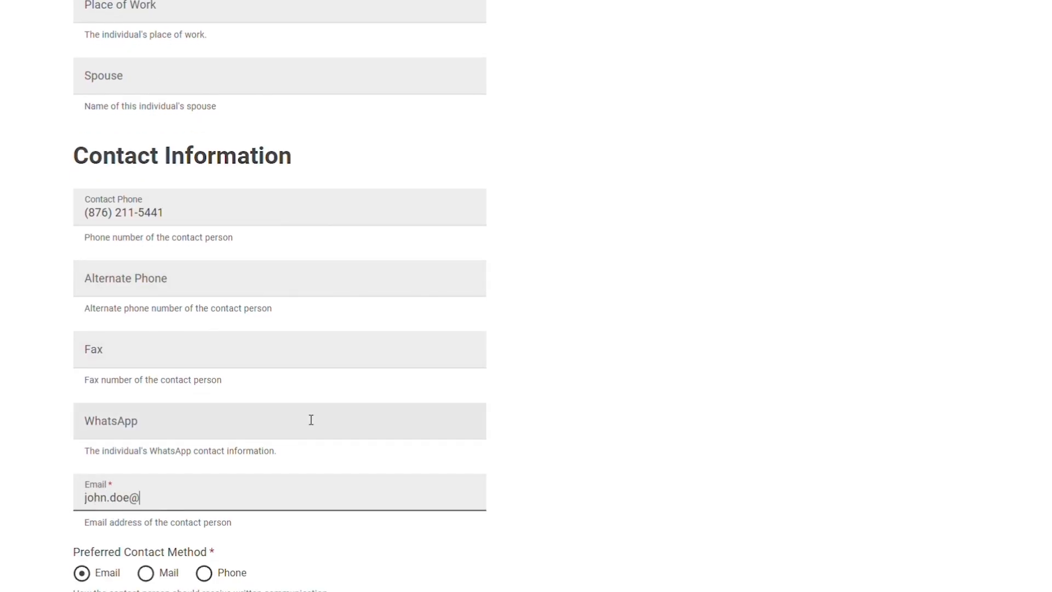
Enter the applicant's correspondence address
scroll(289, 372, "down", 5)
left_click(289, 385)
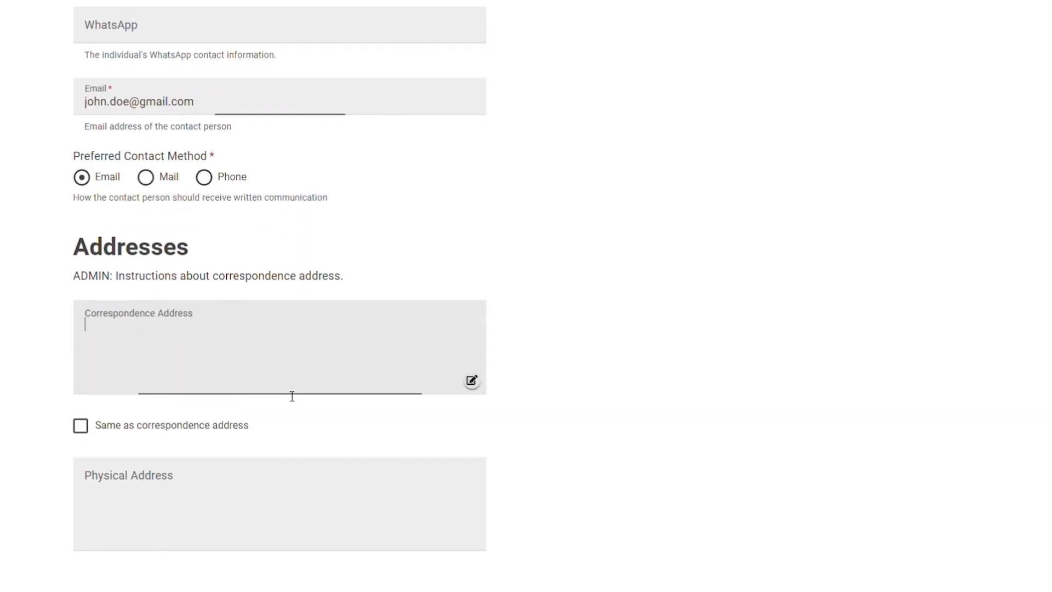
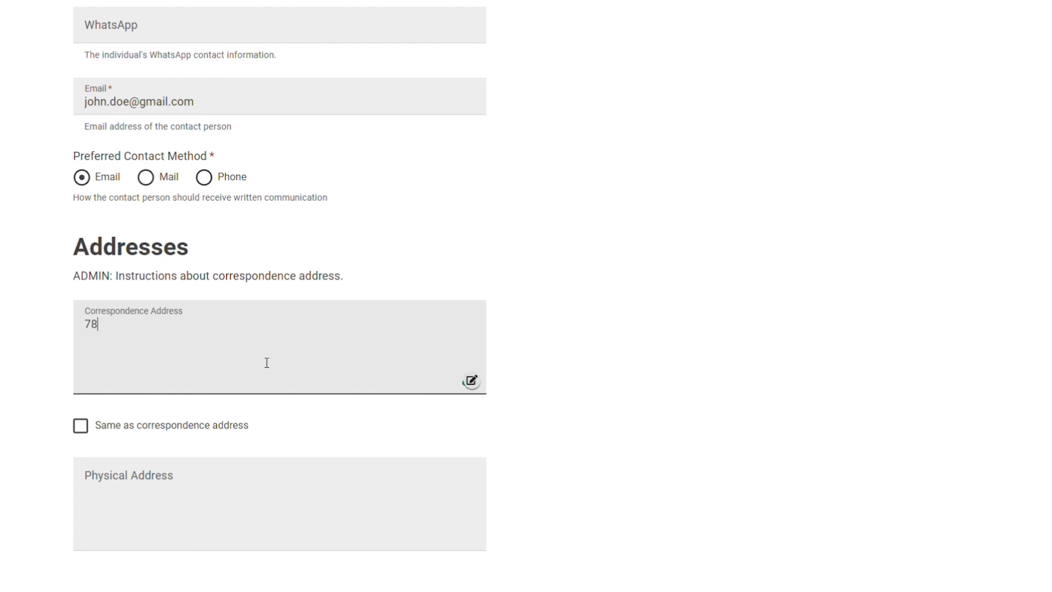
Mark the physical address as same as correspondence address and save the application
left_click(81, 426)
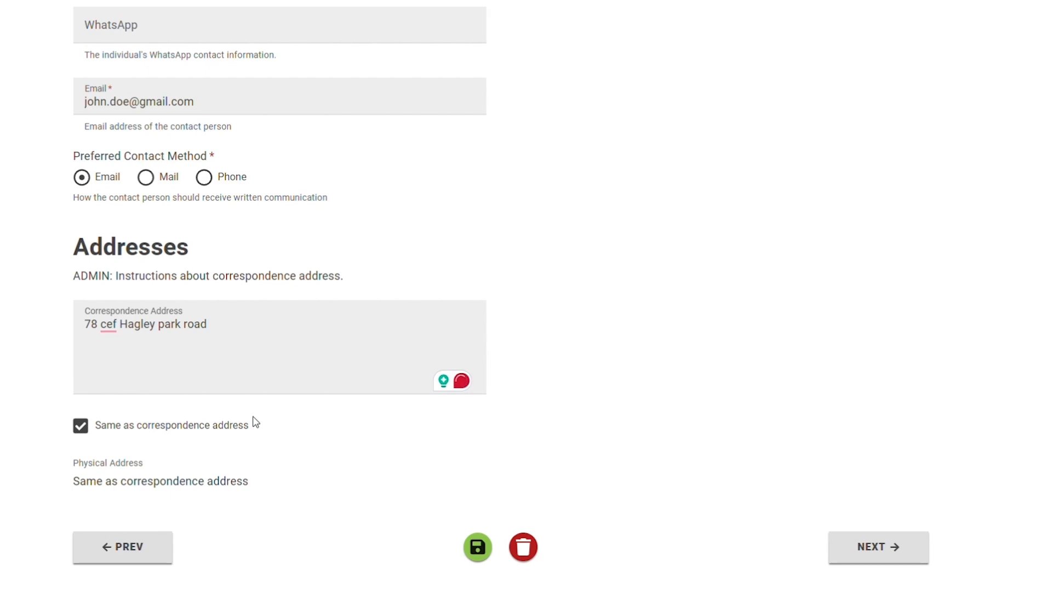
left_click(478, 548)
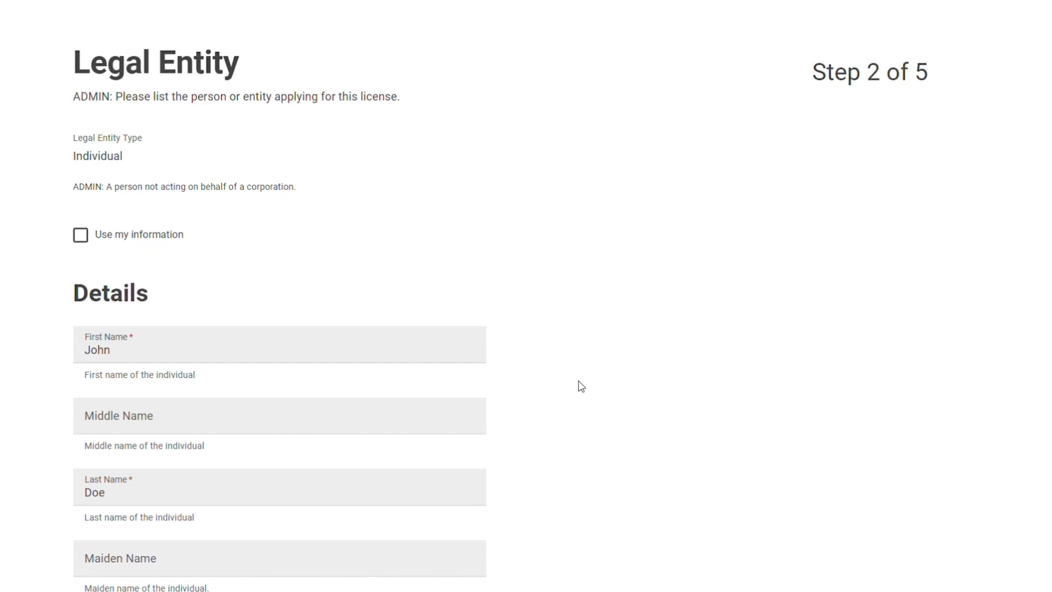
Advance the application to the Questions step
scroll(632, 416, "down", 2)
scroll(632, 416, "down", 20)
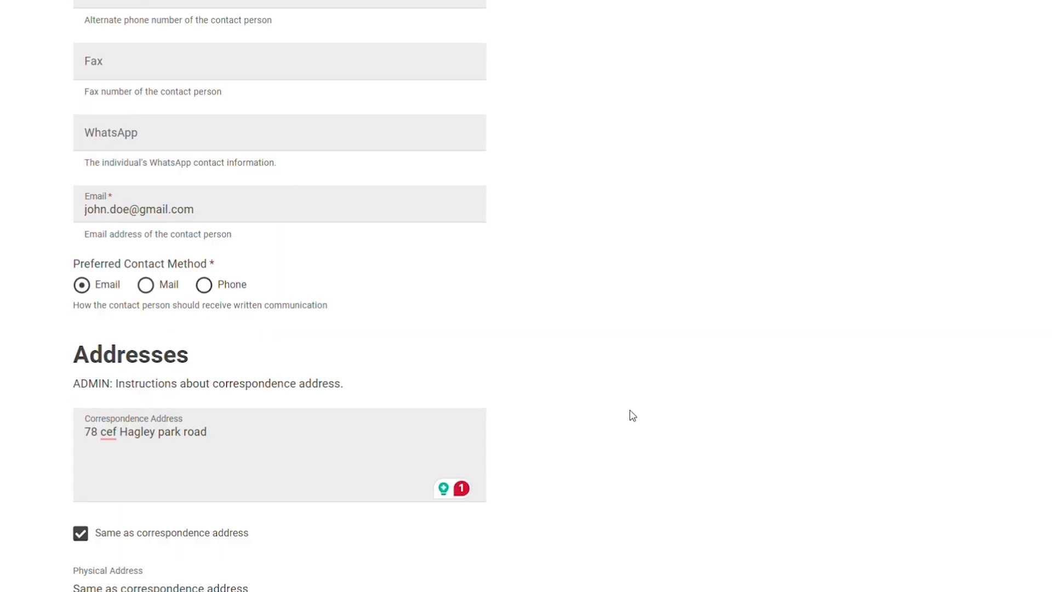
left_click(871, 494)
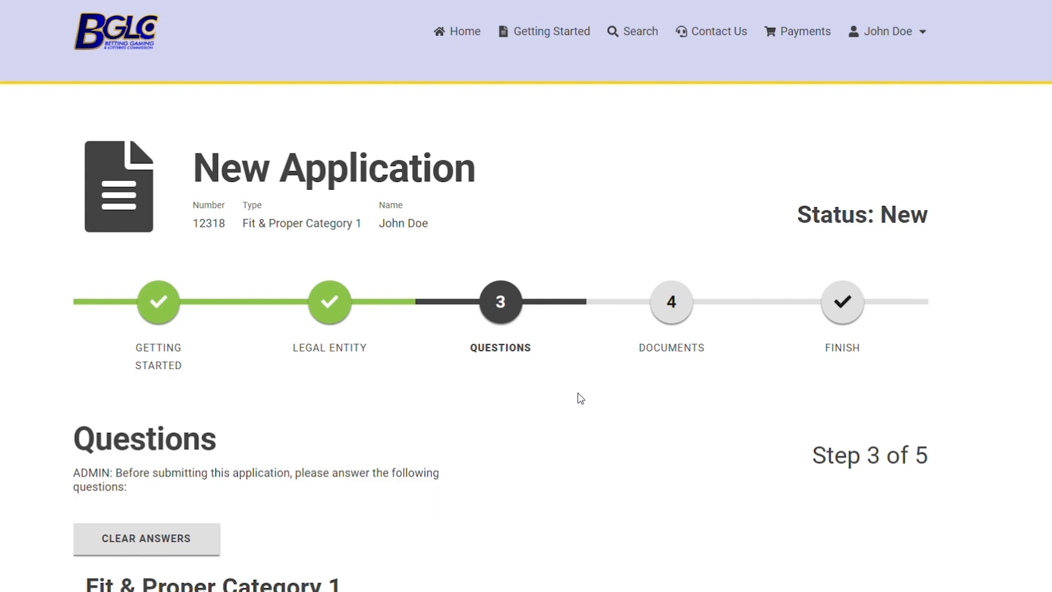
Answer Yes to Question 1 about applying for the listed betting and gaming roles
scroll(581, 399, "down", 1)
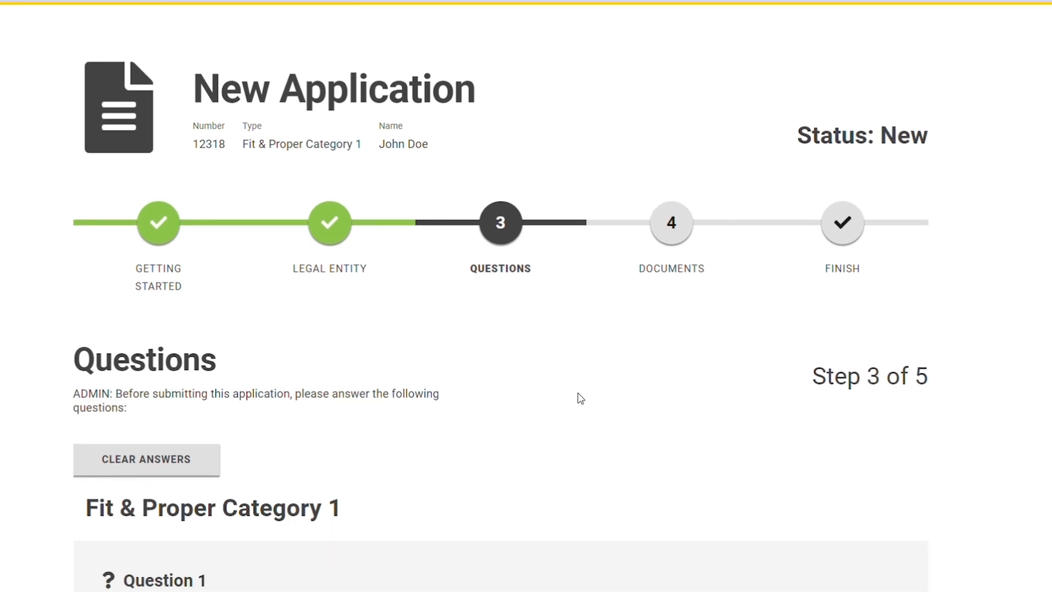
scroll(581, 399, "down", 4)
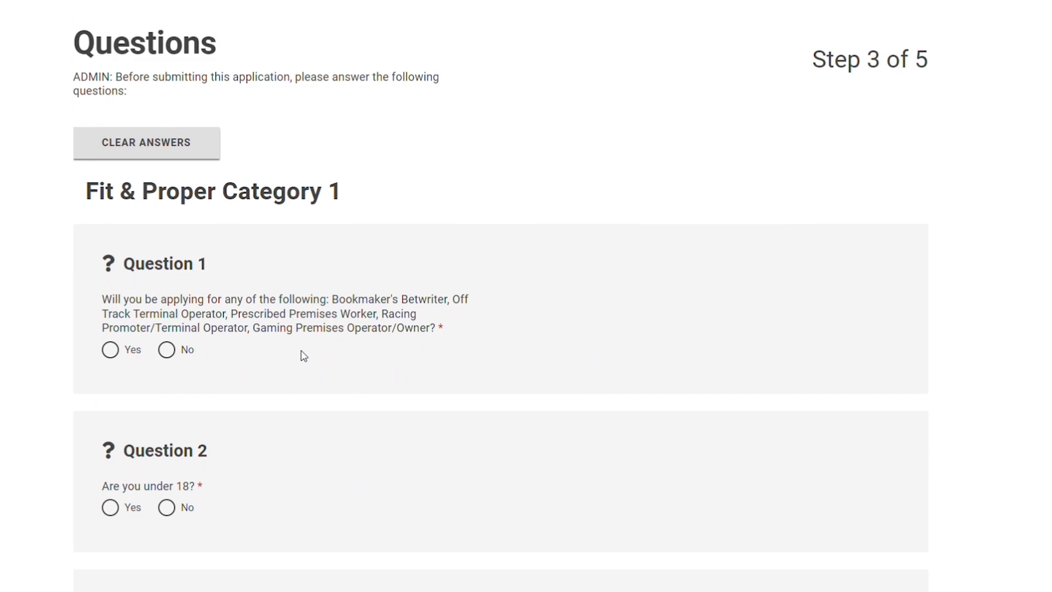
left_click(167, 351)
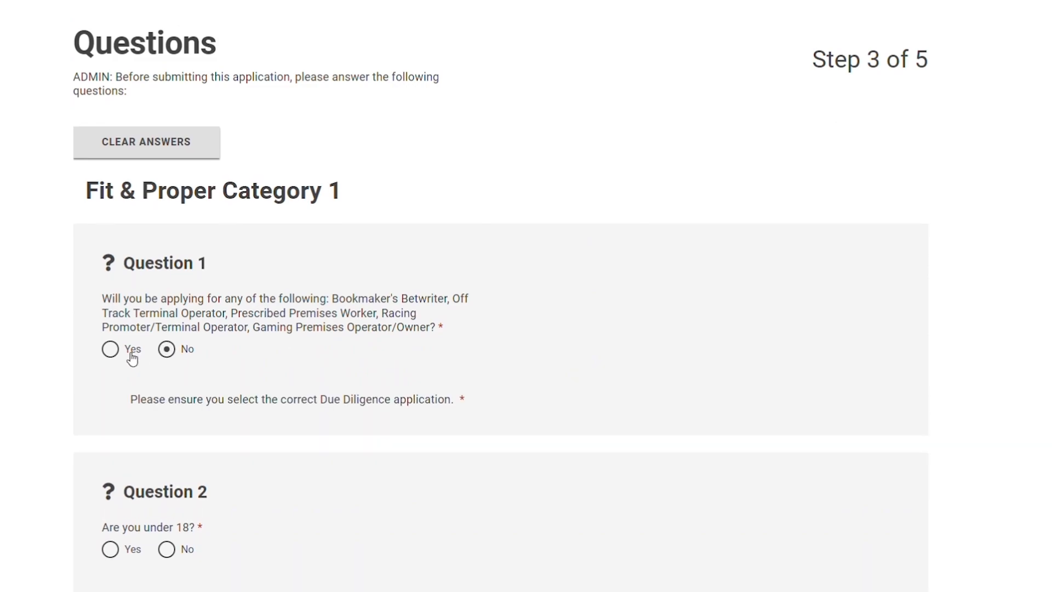
left_click(130, 356)
Answer No to Question 2, Yes to Question 3, and No to Question 4
scroll(164, 357, "down", 2)
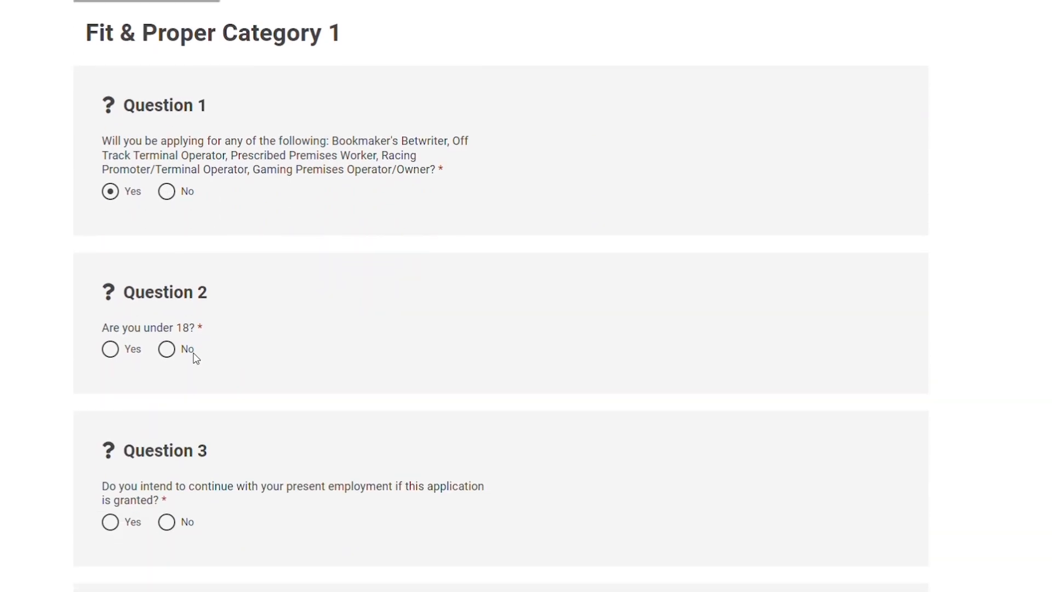
left_click(182, 351)
scroll(183, 356, "down", 4)
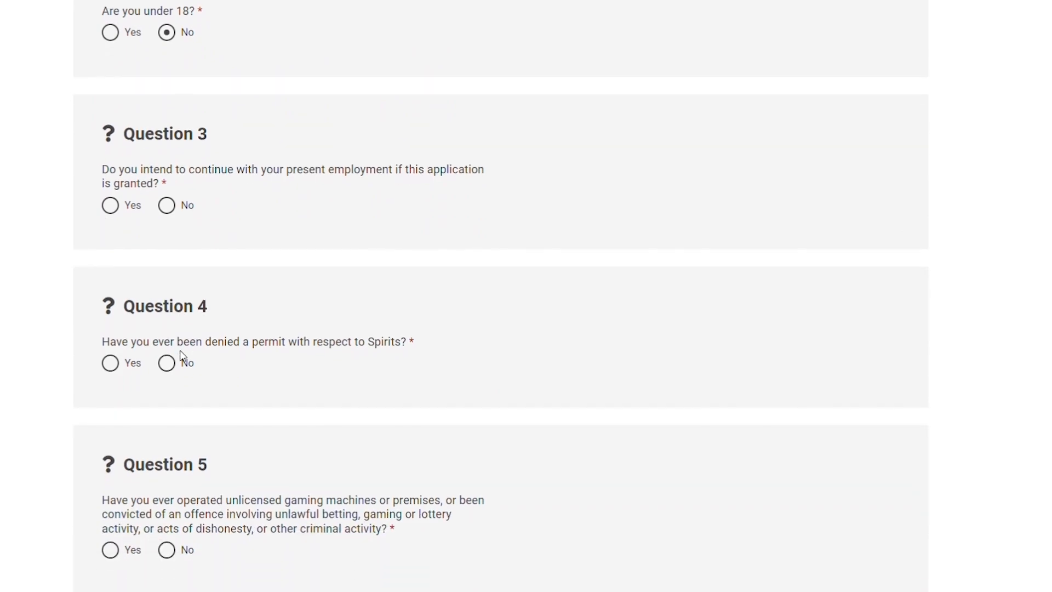
left_click(110, 211)
scroll(145, 341, "down", 2)
left_click(166, 207)
Answer No to Questions 5 and 6 and save the answers
scroll(166, 261, "down", 2)
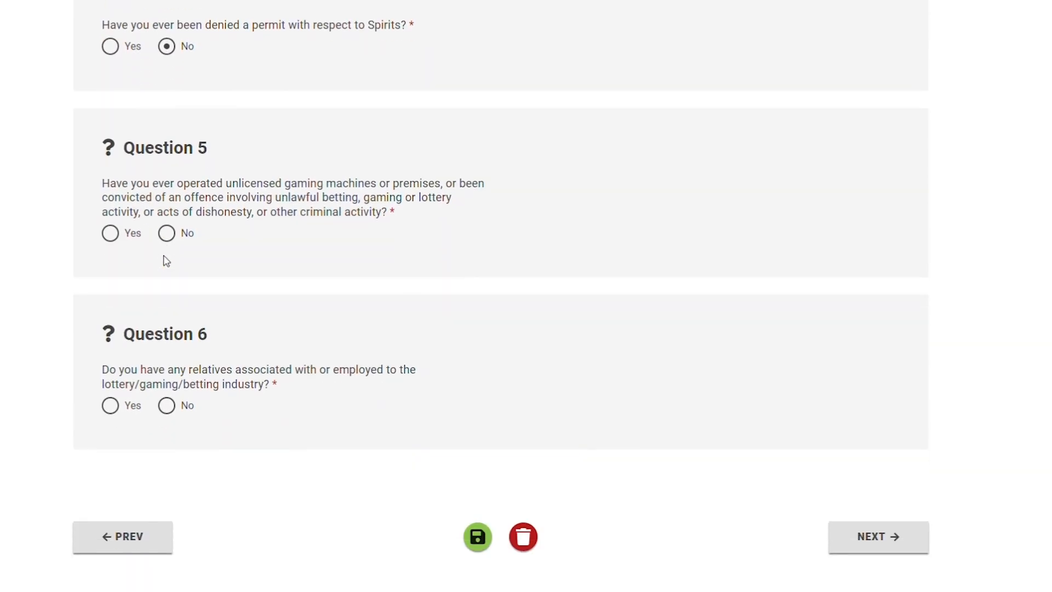
left_click(166, 234)
left_click(166, 406)
left_click(477, 538)
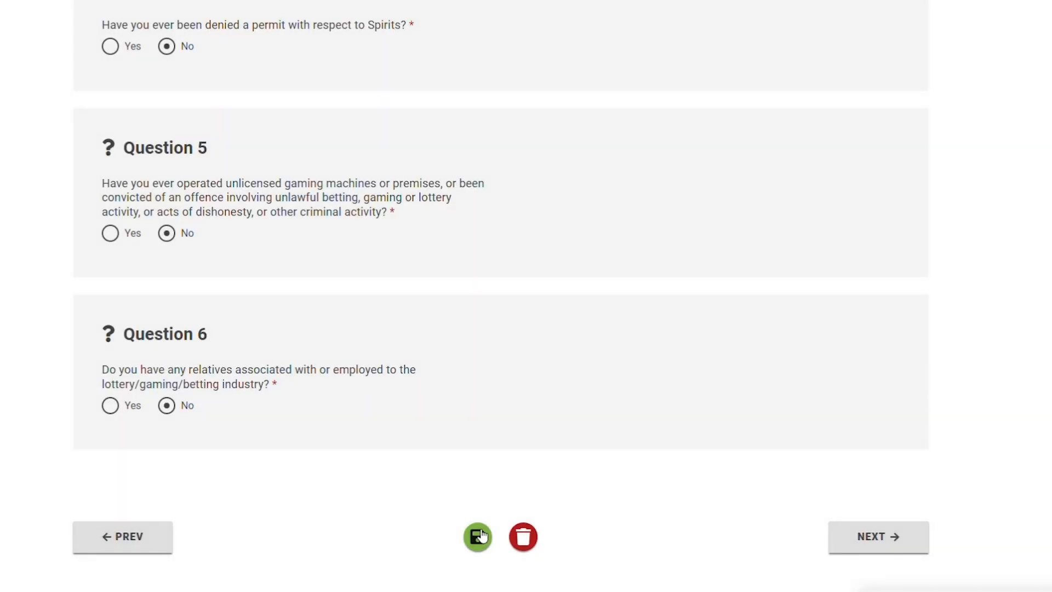
Continue to the Documents step and review the required attachment types and upload area
left_click(849, 550)
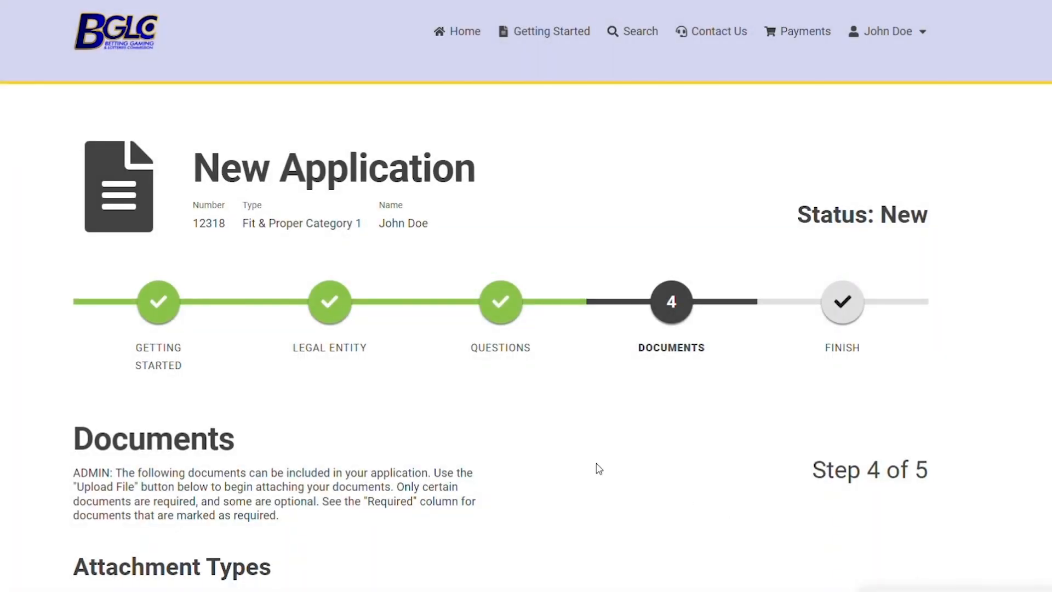
scroll(593, 466, "down", 5)
scroll(590, 439, "down", 2)
scroll(585, 392, "up", 2)
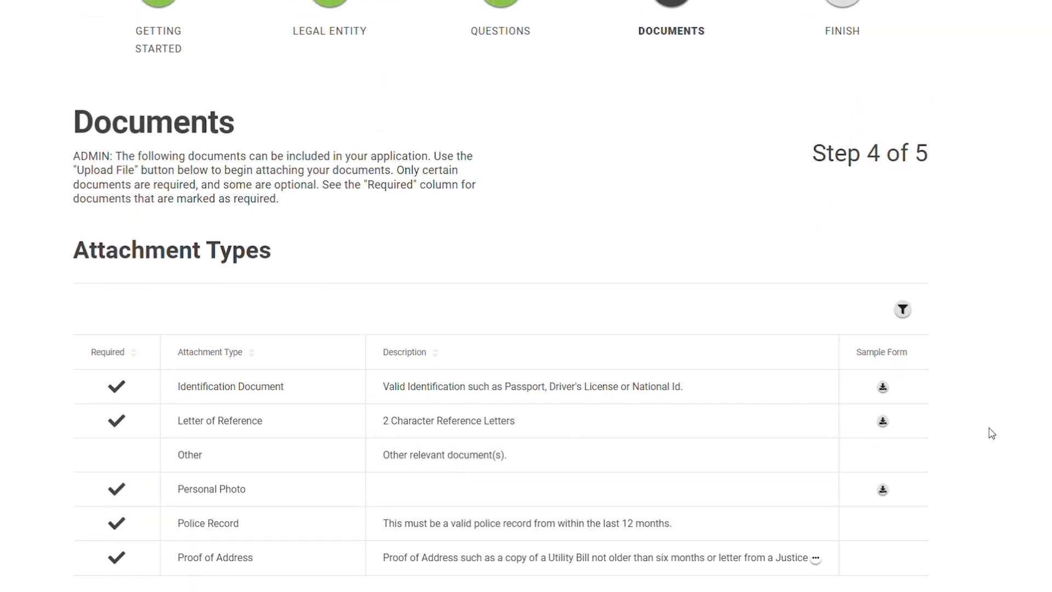
scroll(984, 430, "down", 2)
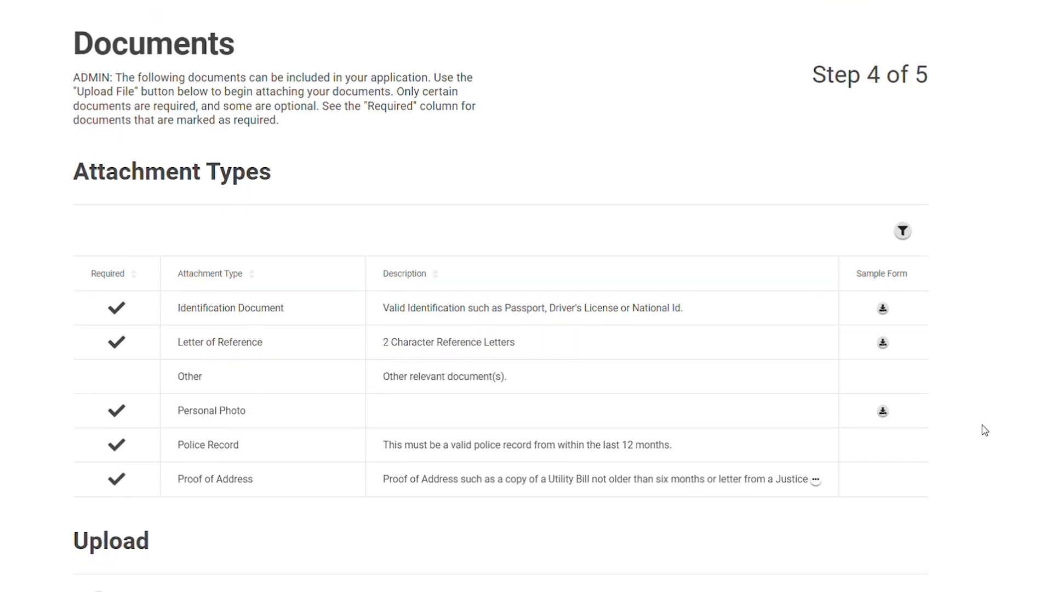
scroll(983, 417, "down", 3)
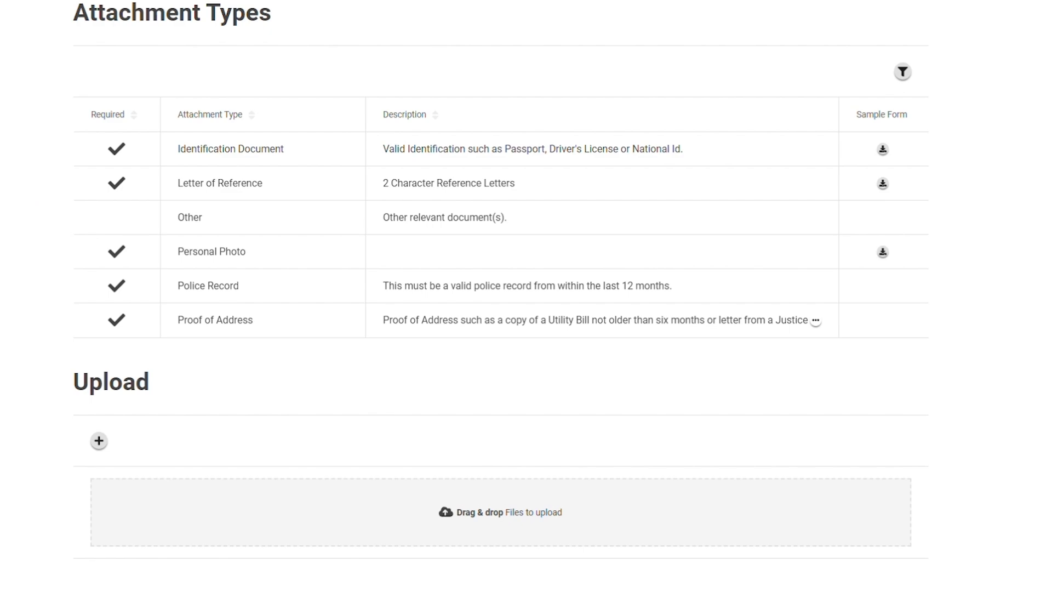
Upload six Test 1 copy .docx files into the application's document upload area
left_click_drag(1, 493, 485, 505)
scroll(331, 308, "down", 7)
scroll(333, 296, "up", 4)
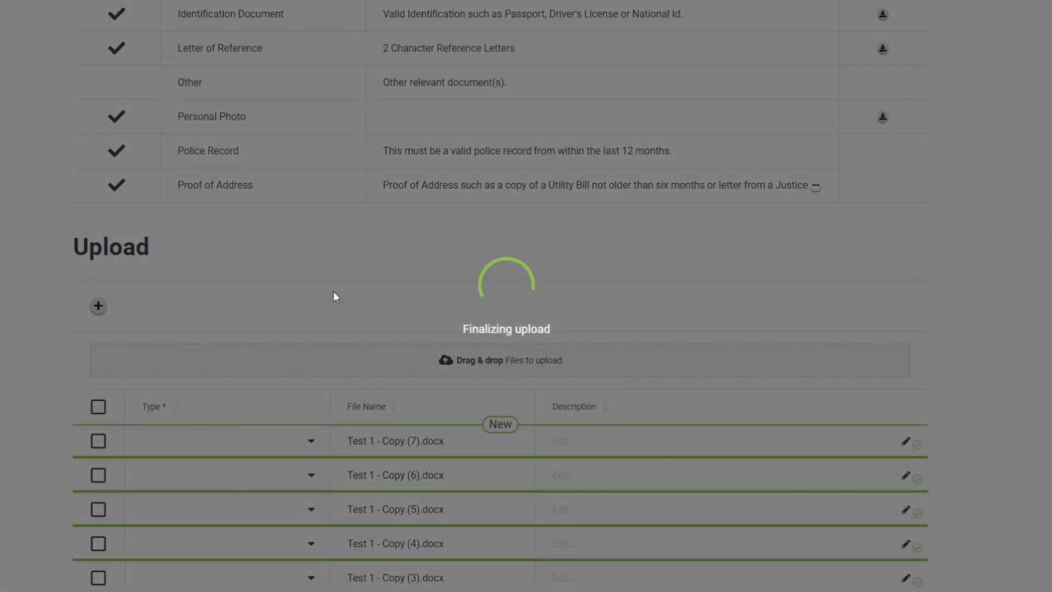
Set the first two uploaded files' types to Identification Document and Letter of Reference
left_click(296, 418)
left_click(231, 468)
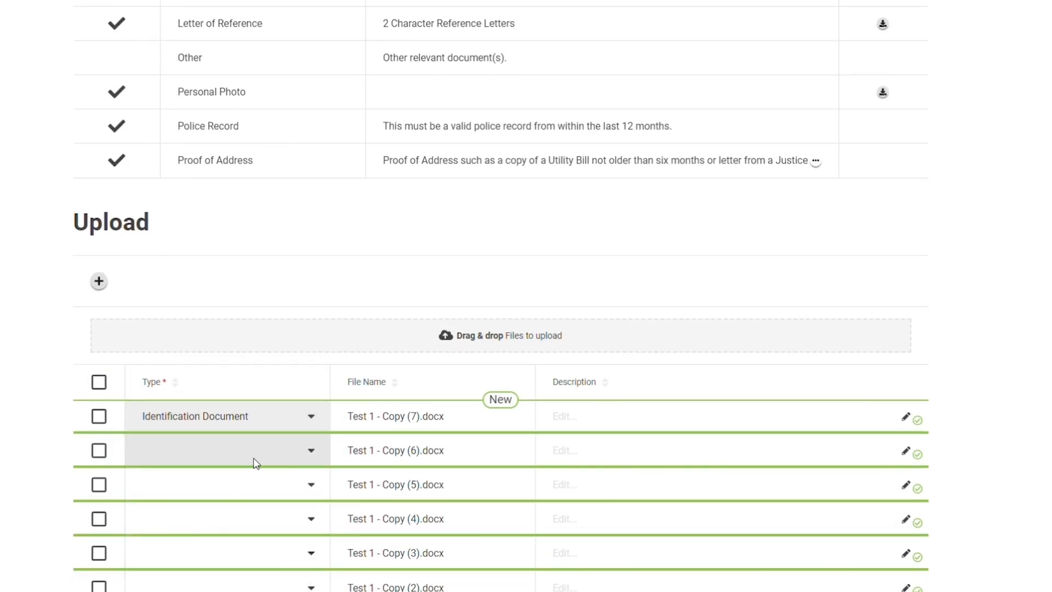
left_click(254, 460)
left_click(228, 500)
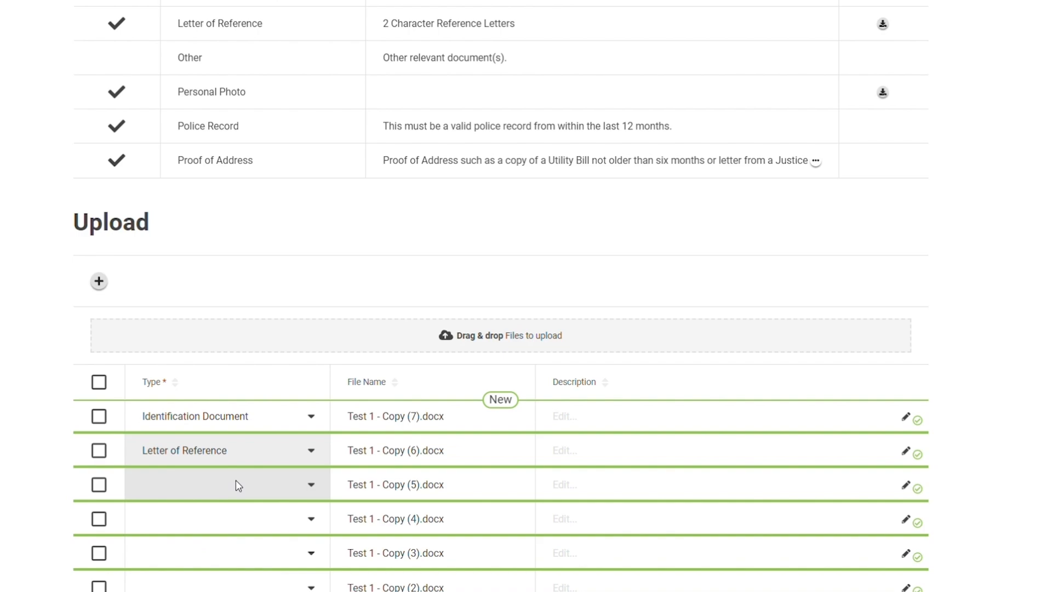
Set the next three files' types to Personal Photo, Police Record and Proof of Address
left_click(236, 480)
left_click(222, 553)
left_click(233, 527)
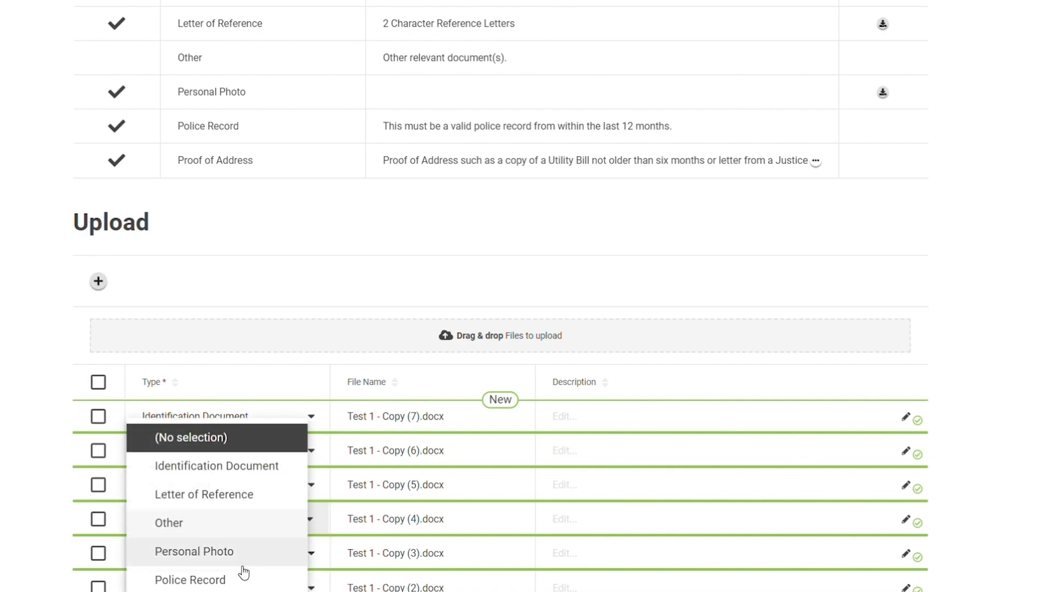
left_click(246, 565)
left_click(246, 563)
left_click(232, 591)
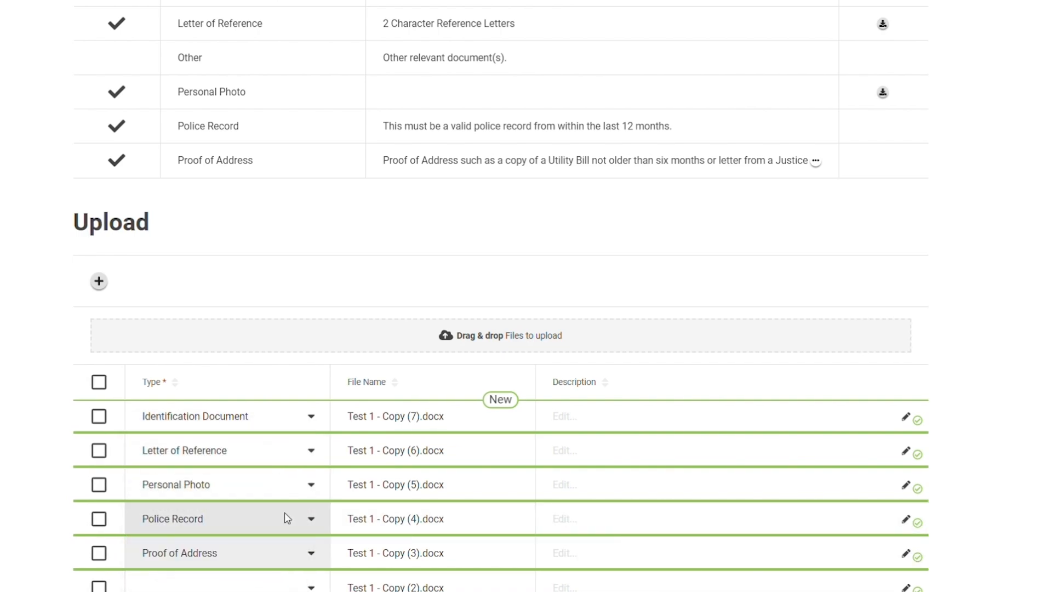
Delete the extra file Test 1 - Copy (2).docx from the upload list and save the documents
scroll(282, 516, "down", 2)
left_click(105, 513)
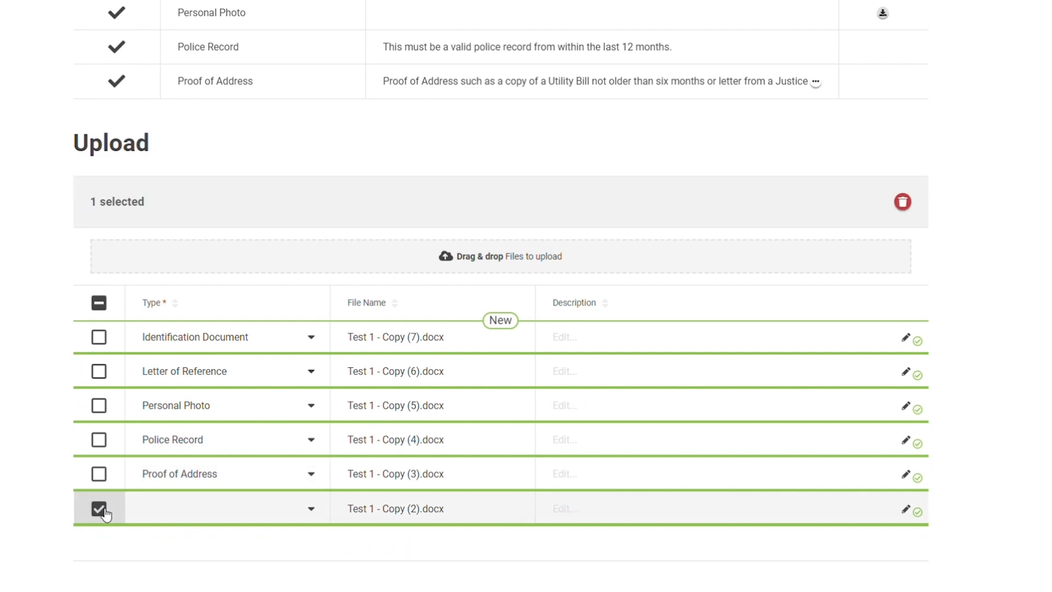
left_click(184, 515)
left_click(181, 525)
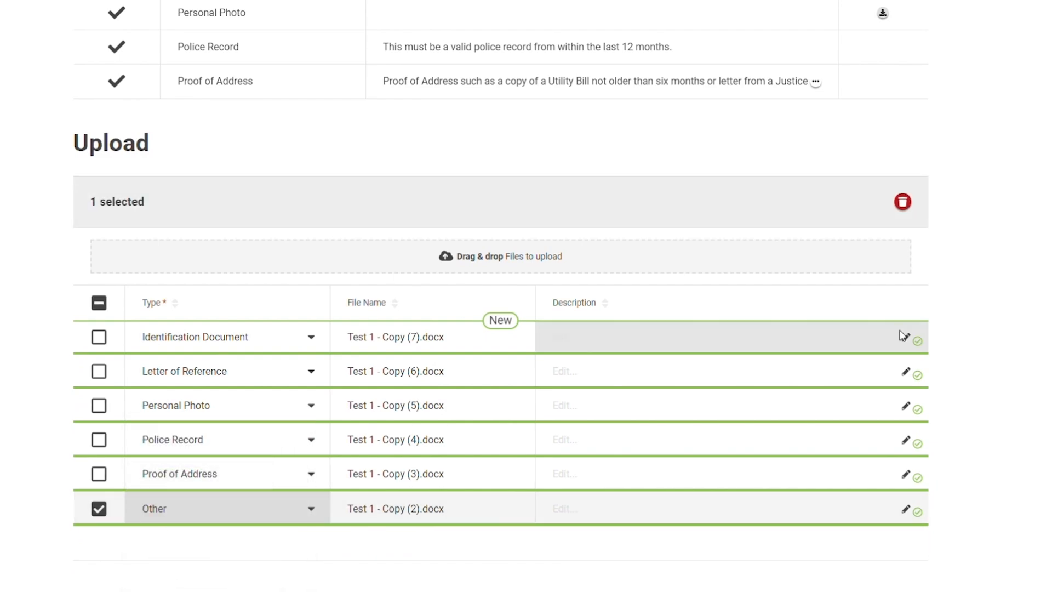
left_click(903, 204)
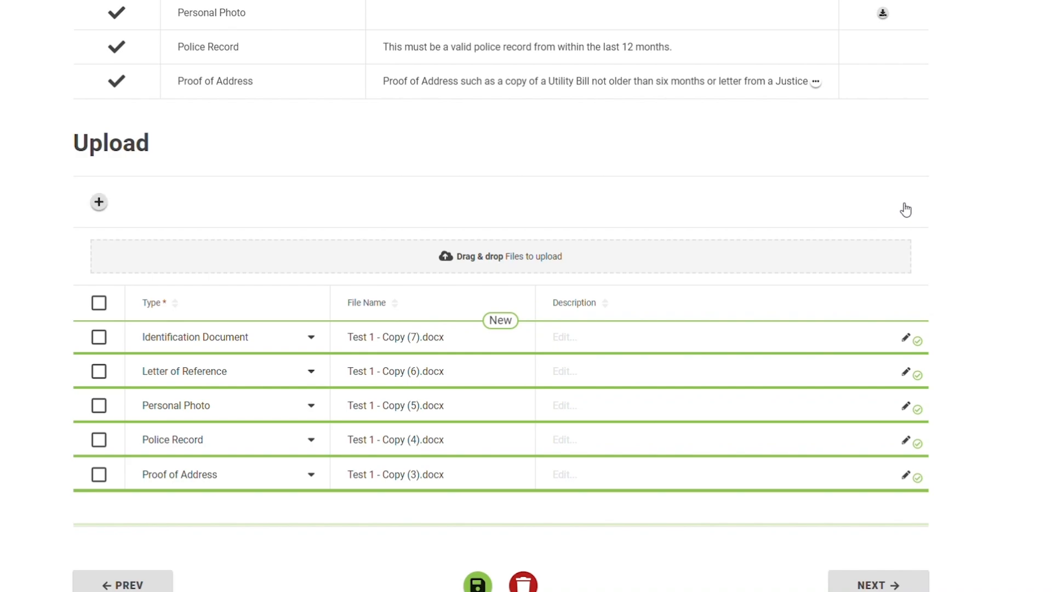
left_click(477, 582)
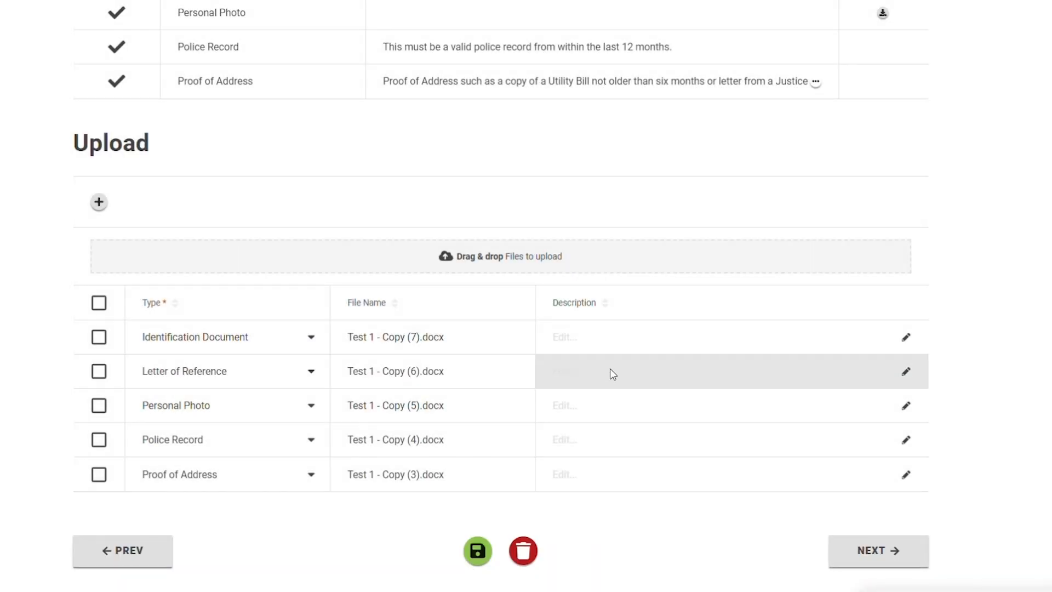
Enter descriptions ID, My Photo and My Police record for the identification, photo and police record files
left_click(613, 340)
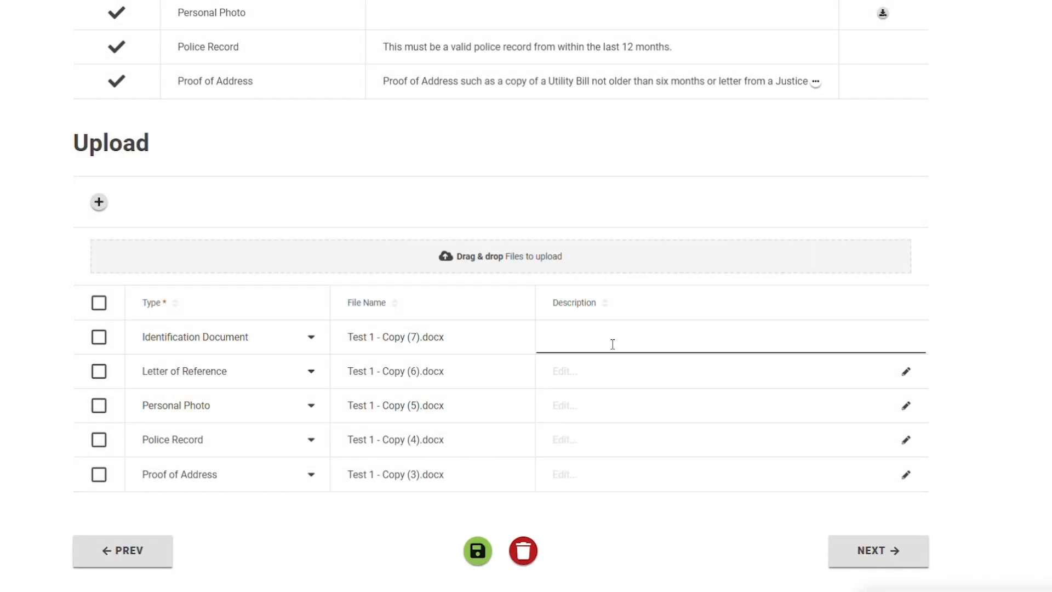
type("ID")
left_click(602, 409)
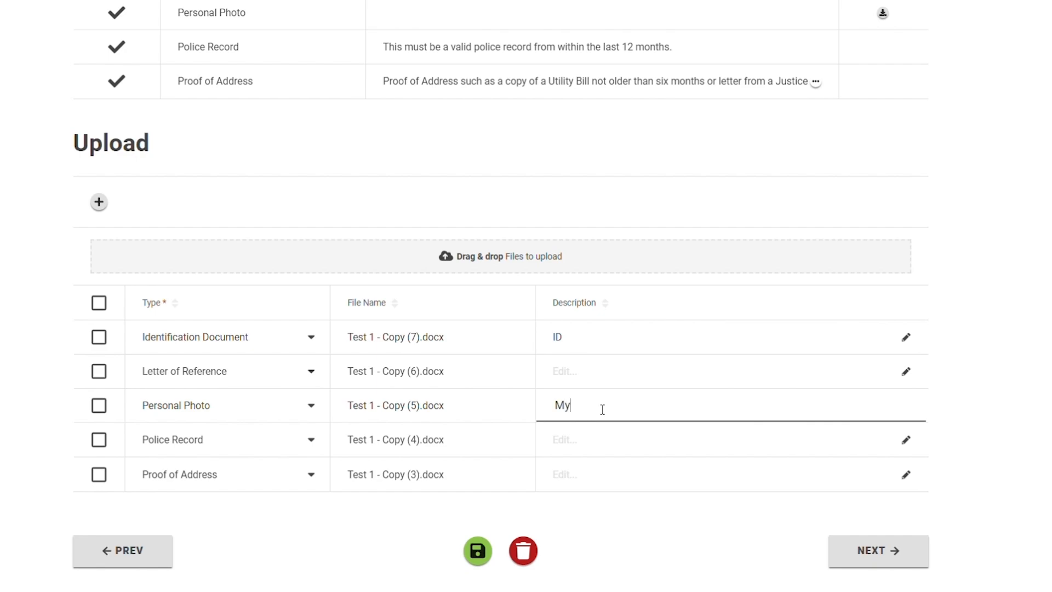
left_click(595, 442)
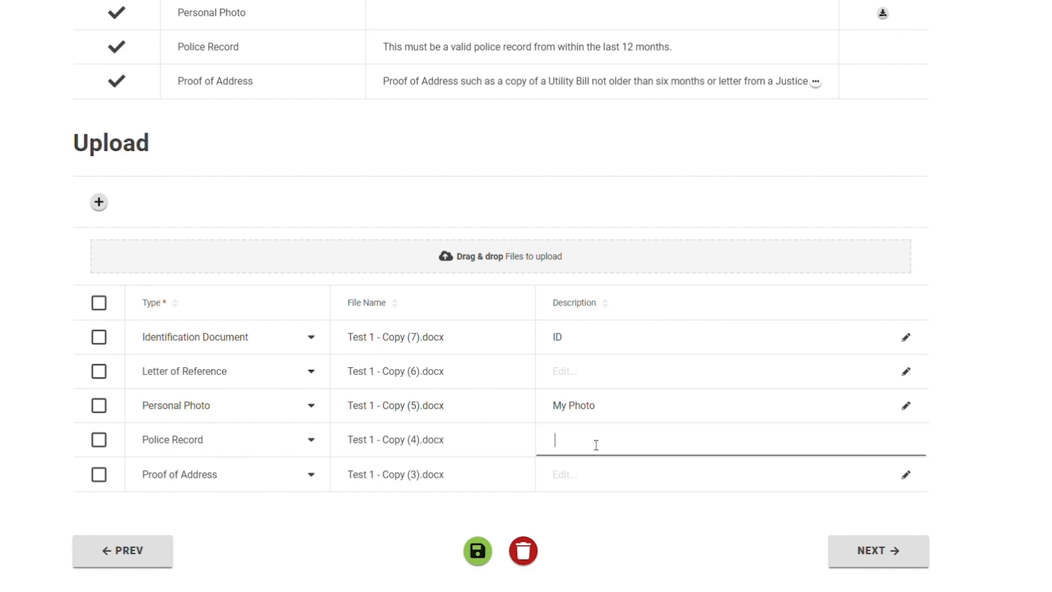
type("My Police record")
Describe the proof of address as Home address and the reference letter as Reference letter, then save and continue
left_click(620, 476)
type("Home a")
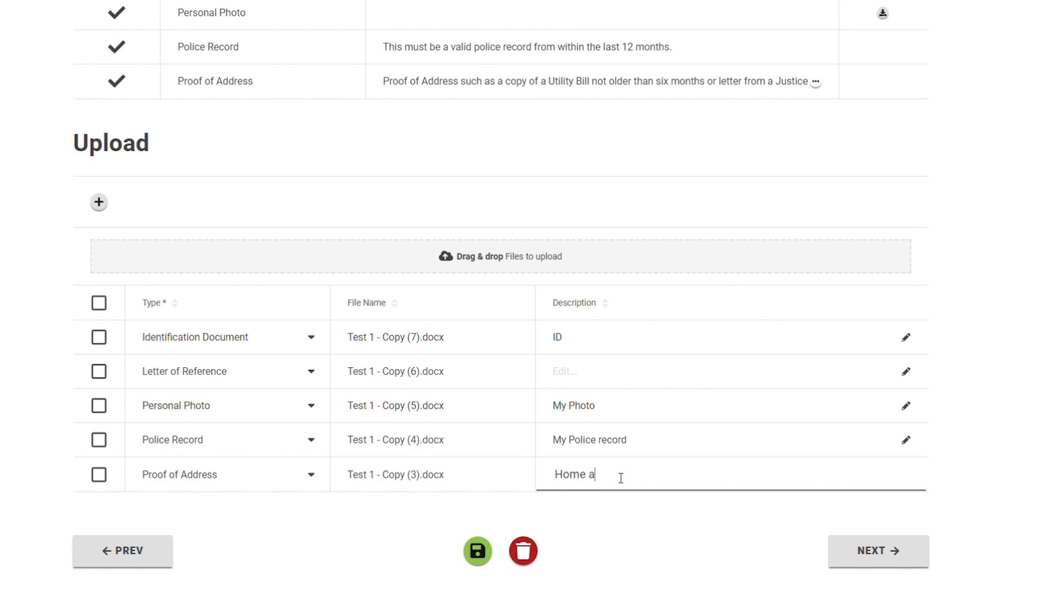
type("ddress")
left_click(595, 379)
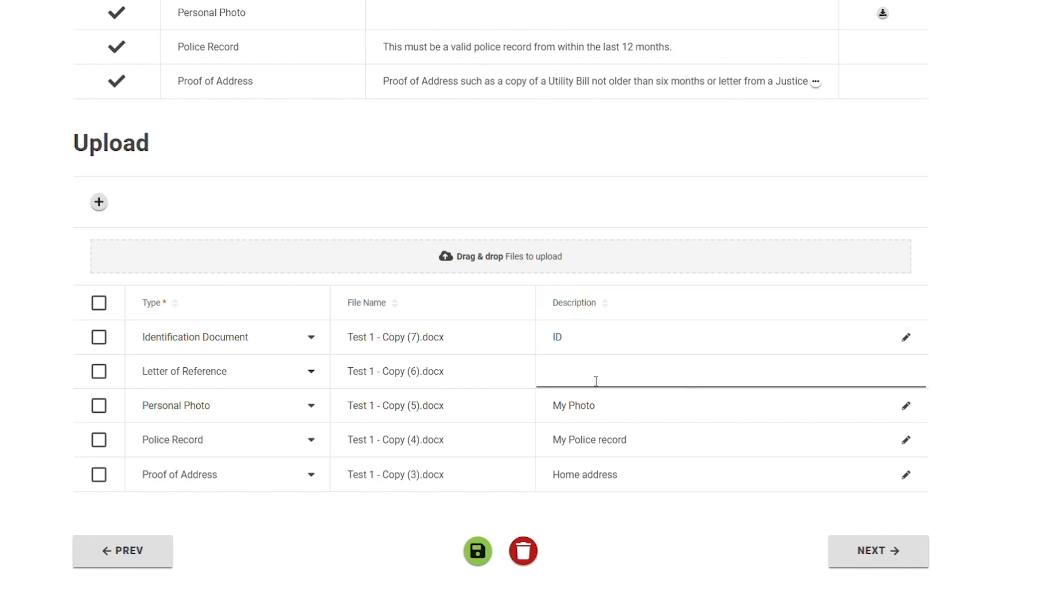
type("Reference letter")
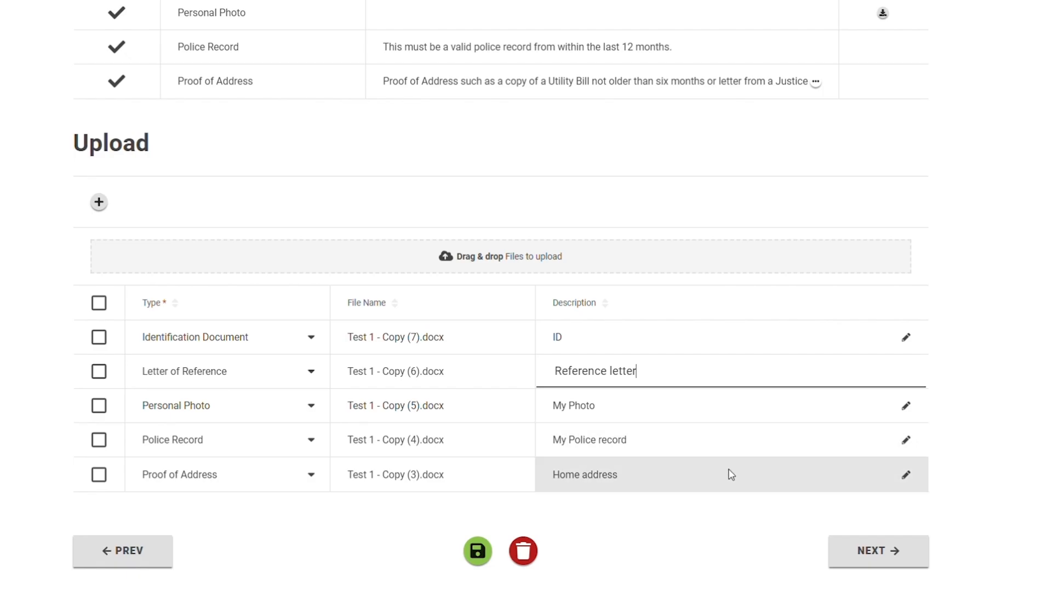
left_click(478, 550)
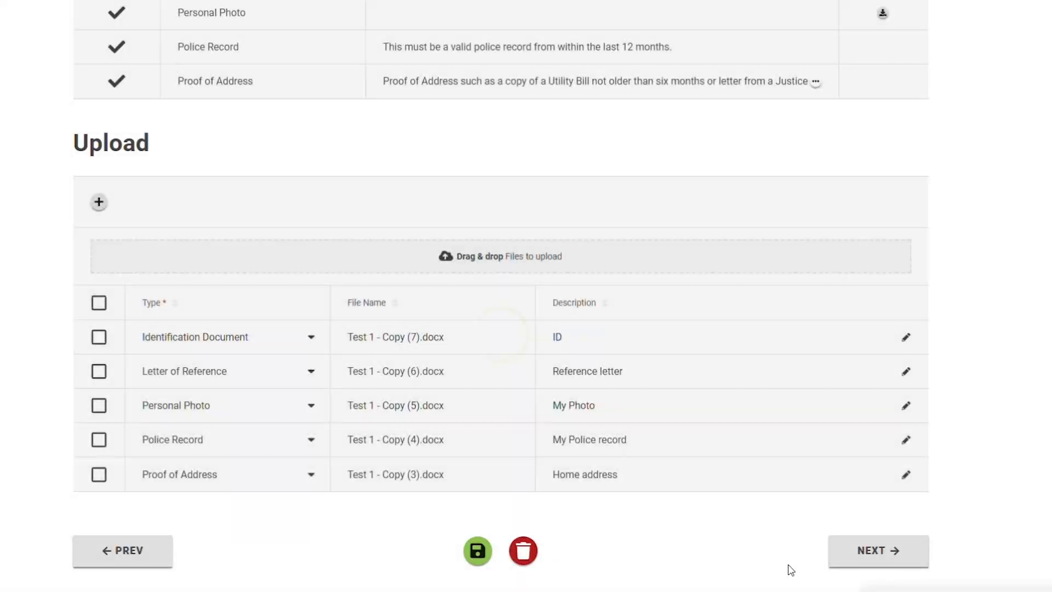
left_click(857, 554)
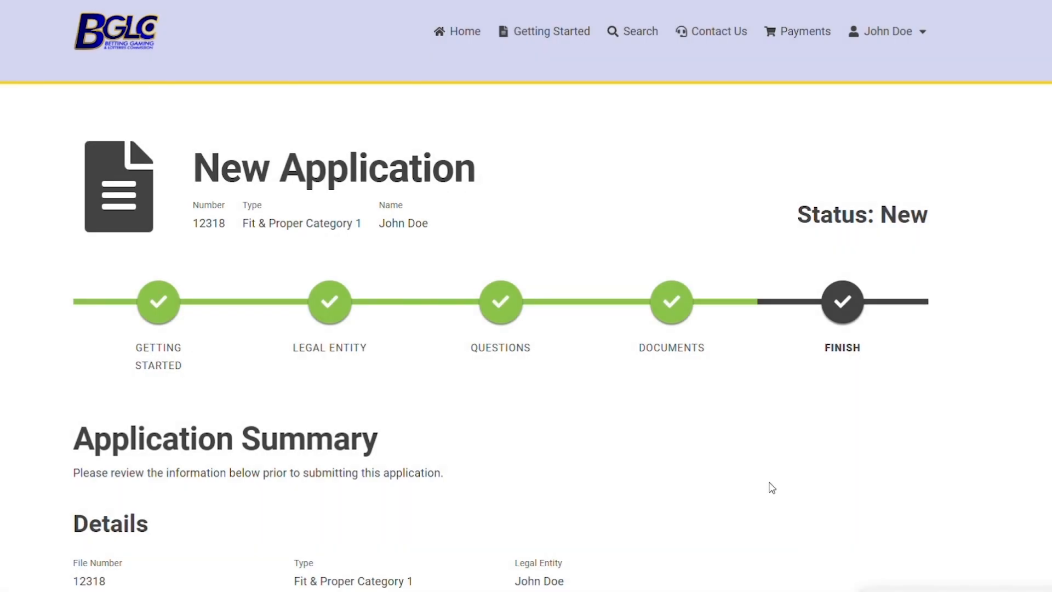
Accept the declaration that the information is correct and complete, and save the application
scroll(755, 404, "down", 4)
scroll(756, 402, "down", 1)
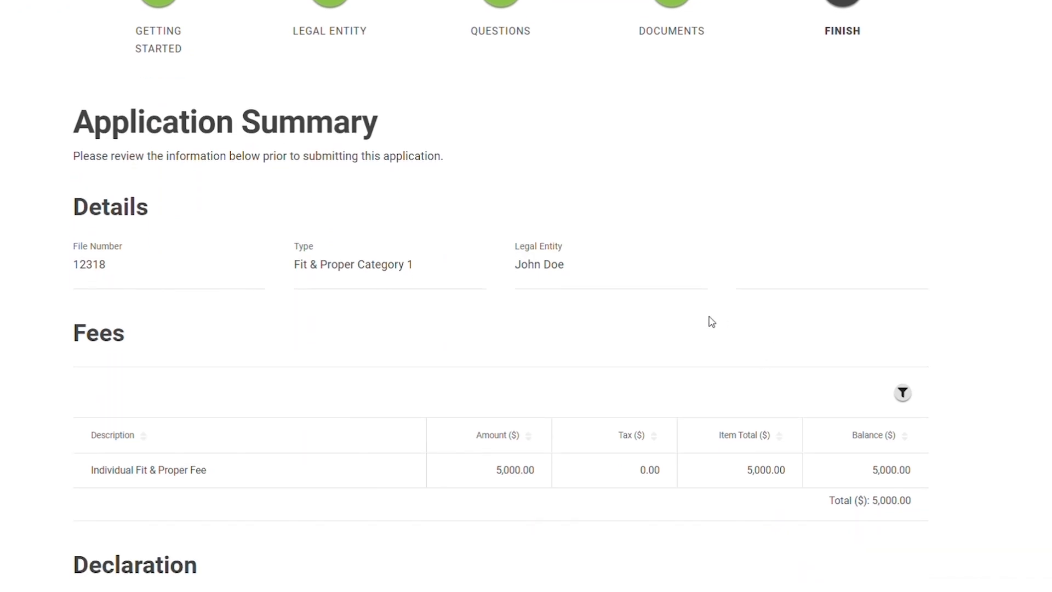
scroll(712, 322, "down", 1)
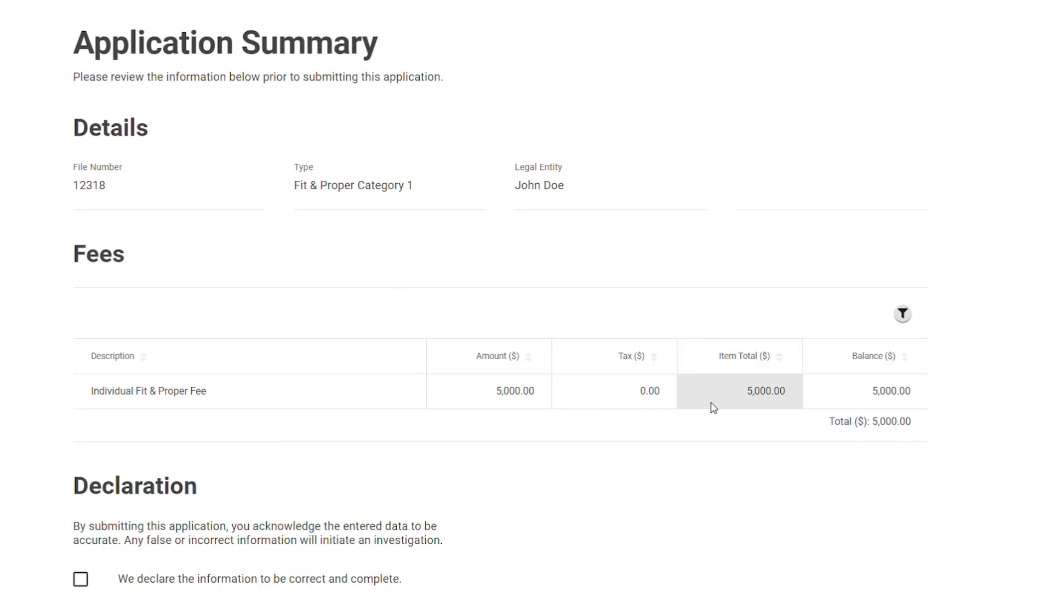
double_click(895, 425)
left_click(847, 436)
scroll(817, 441, "down", 2)
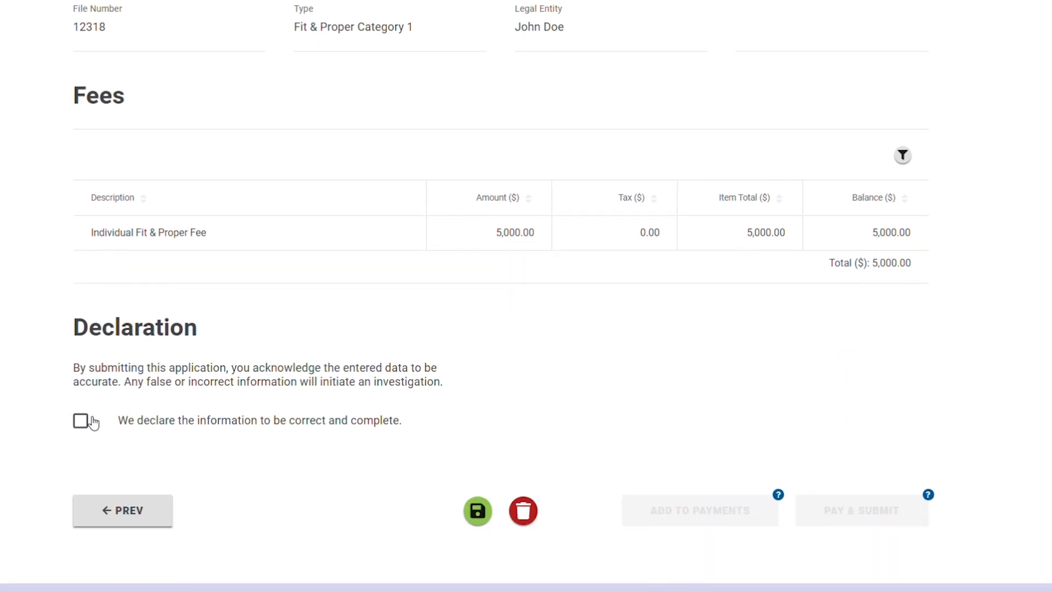
left_click(82, 421)
left_click(474, 509)
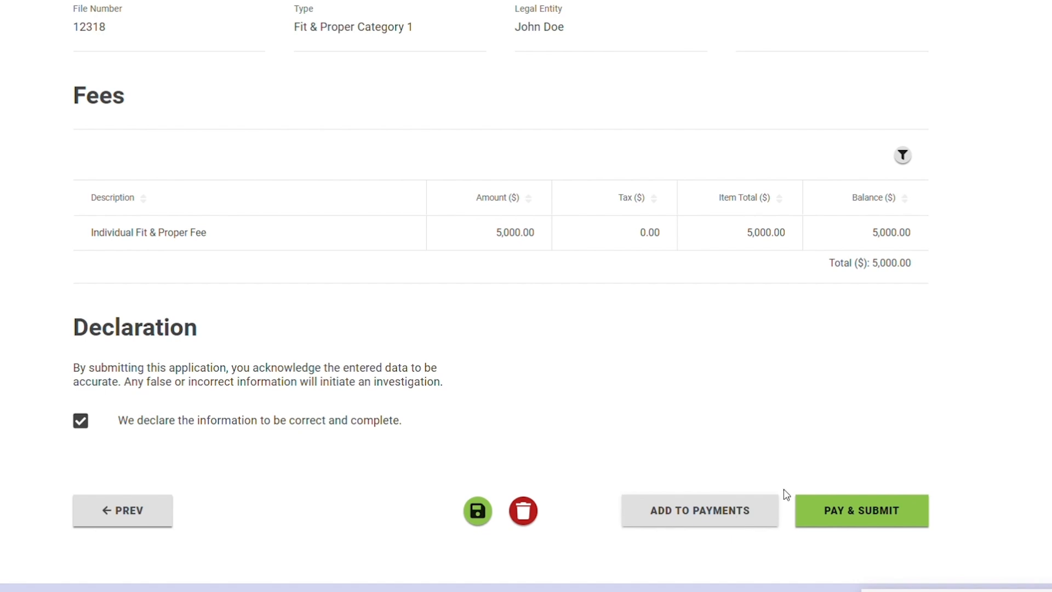
Pay and submit the application, confirming the redirect to the payment site
left_click(870, 519)
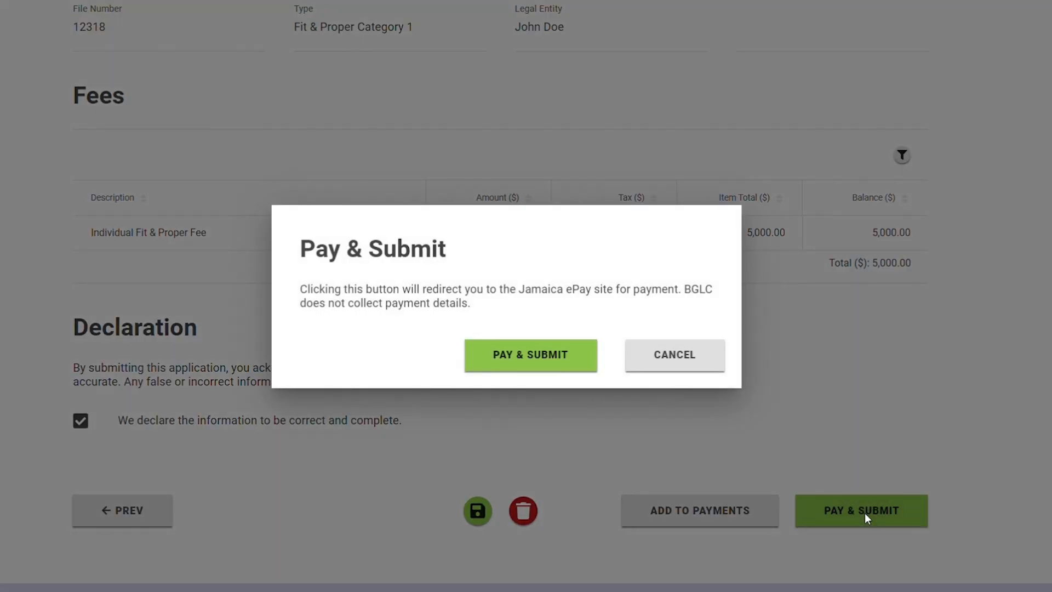
left_click(523, 366)
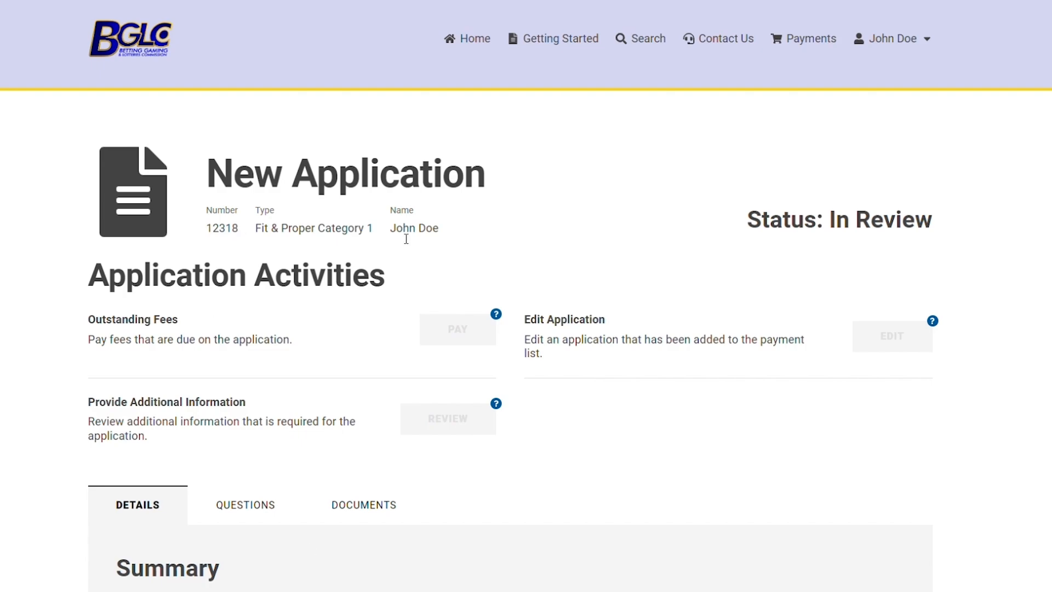
Review the submitted application's answered questions and uploaded documents
scroll(523, 317, "down", 5)
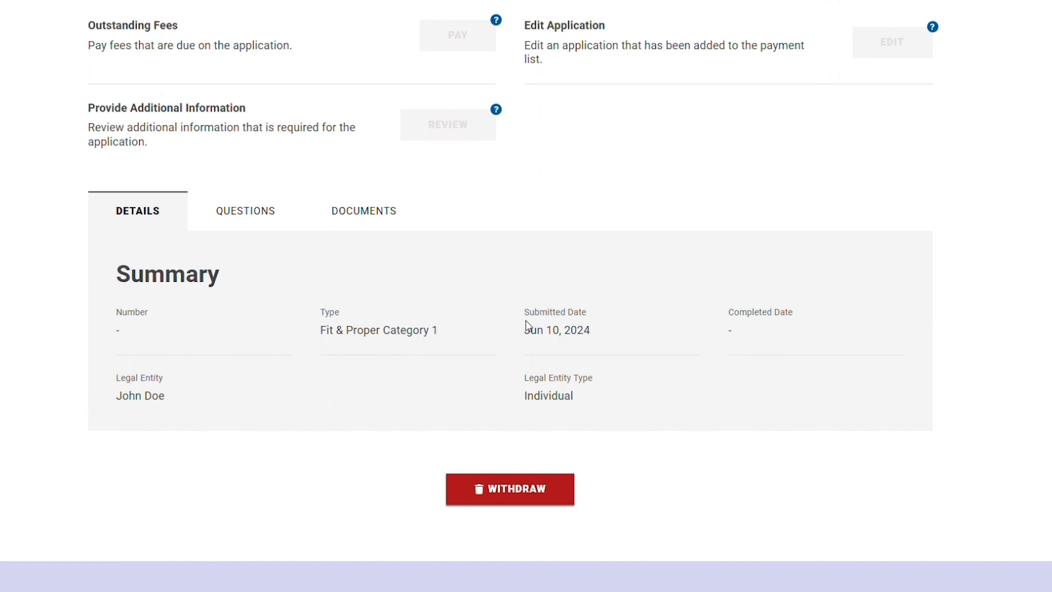
left_click(267, 226)
scroll(268, 340, "down", 7)
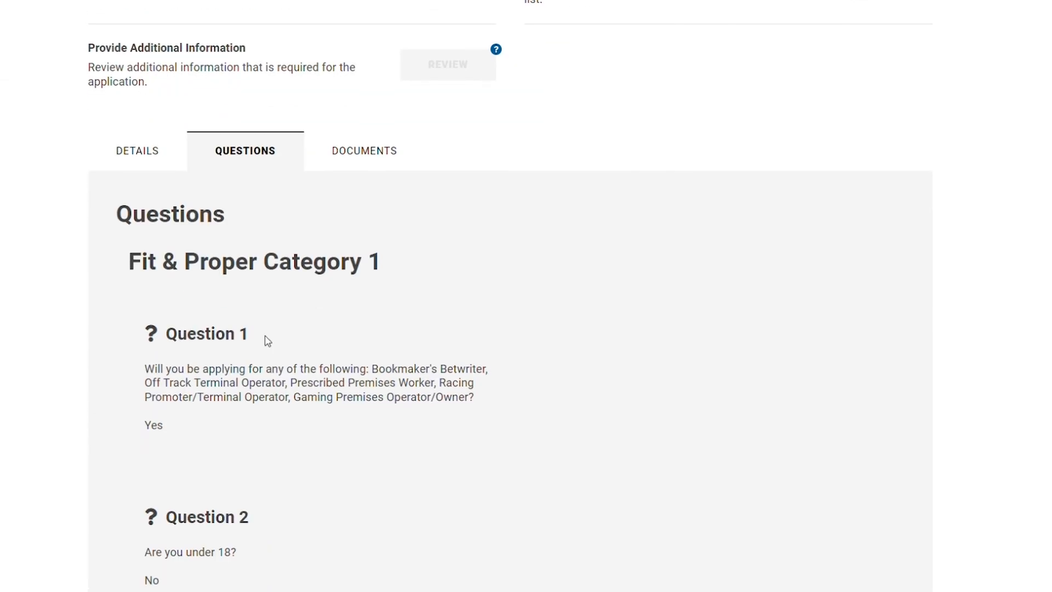
scroll(271, 339, "down", 8)
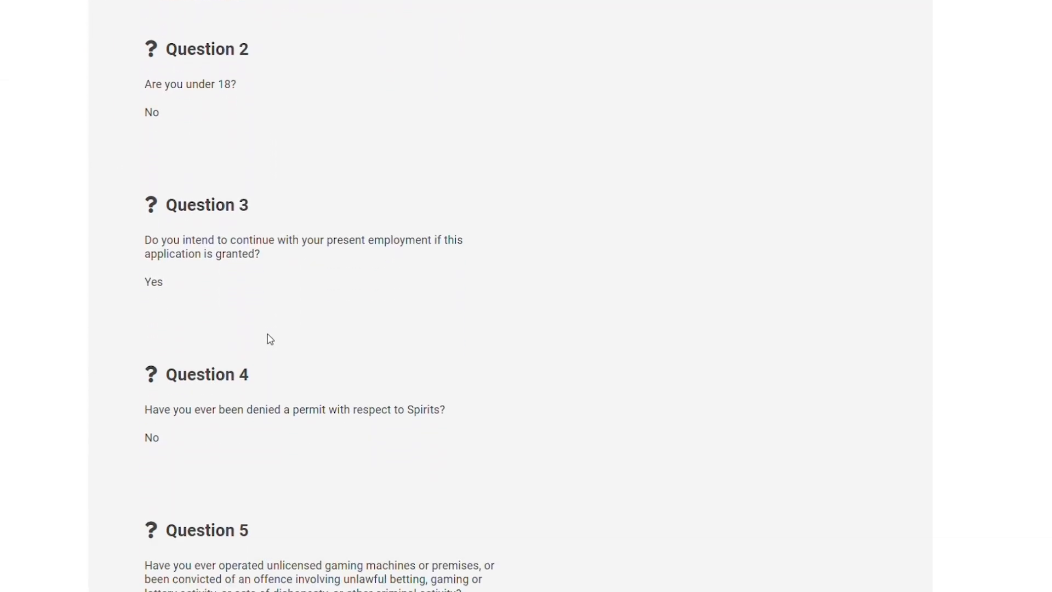
scroll(270, 339, "up", 9)
scroll(271, 338, "up", 10)
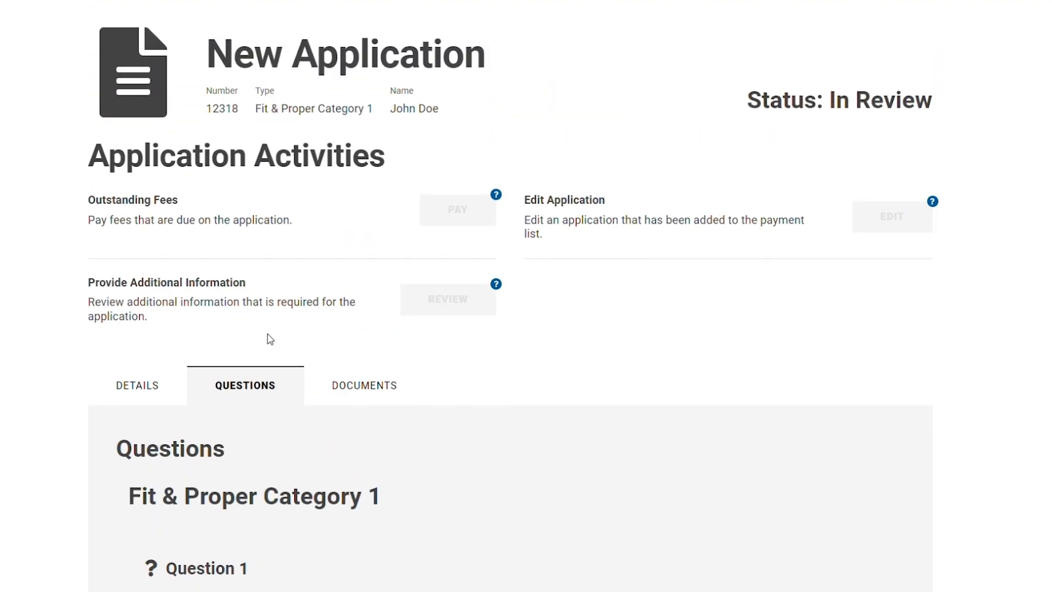
left_click(348, 502)
scroll(301, 411, "down", 9)
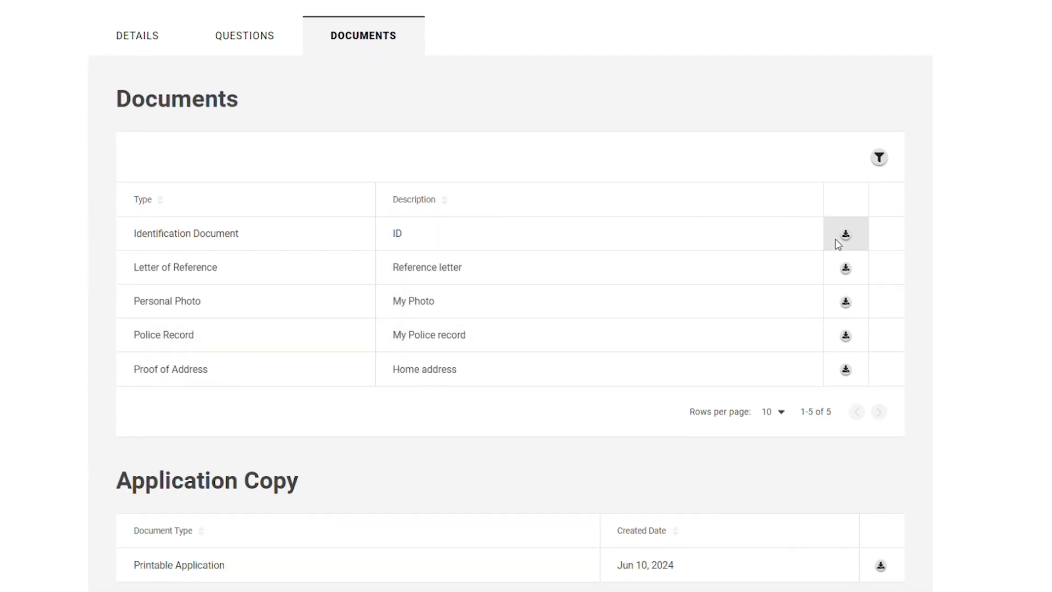
scroll(849, 377, "down", 4)
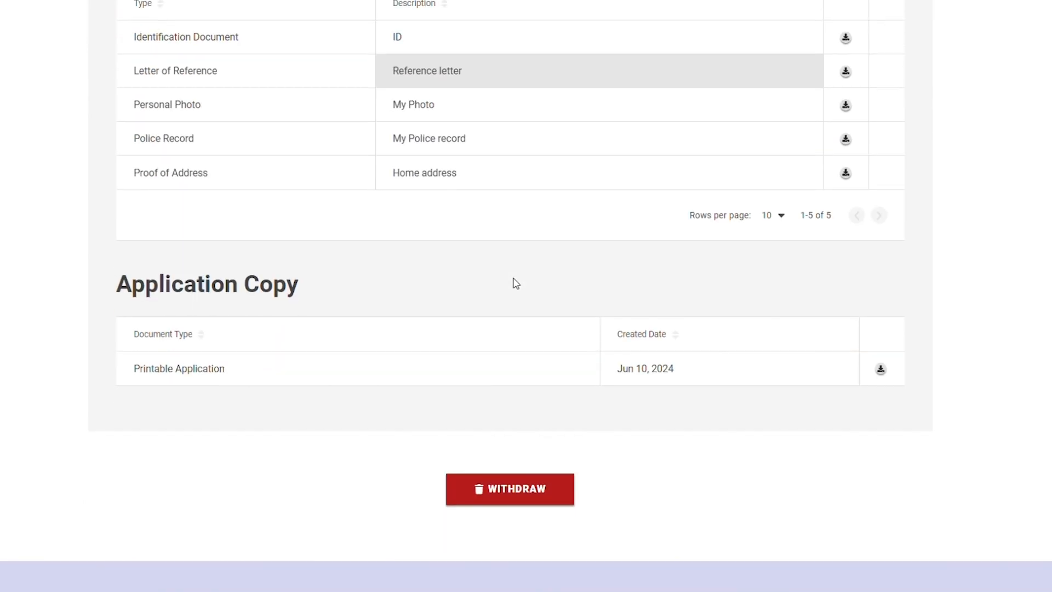
Open the printable application copy and read through its details, questions and declaration
left_click(881, 369)
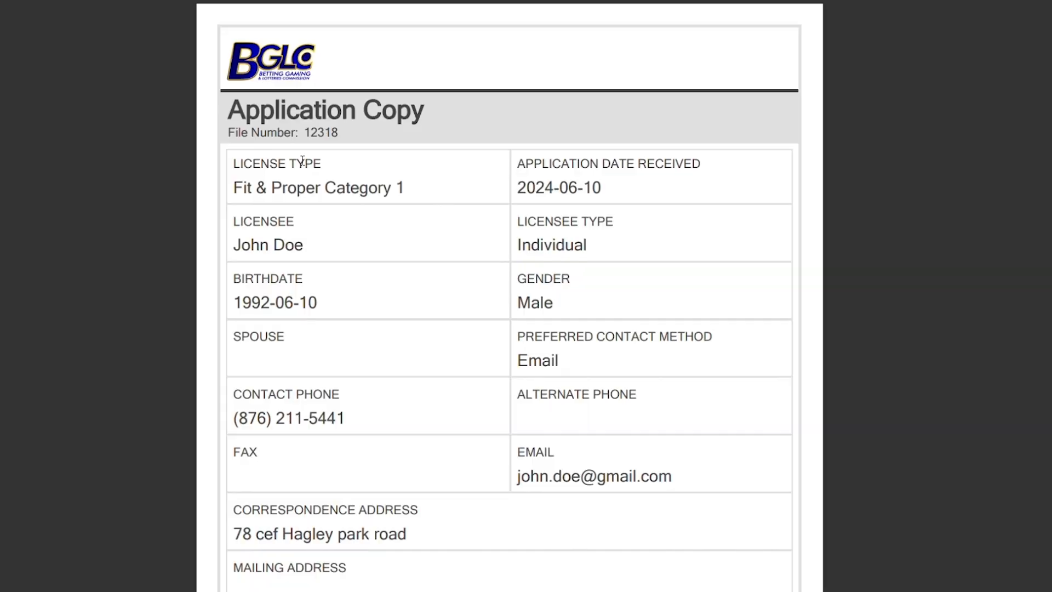
scroll(808, 226, "down", 8)
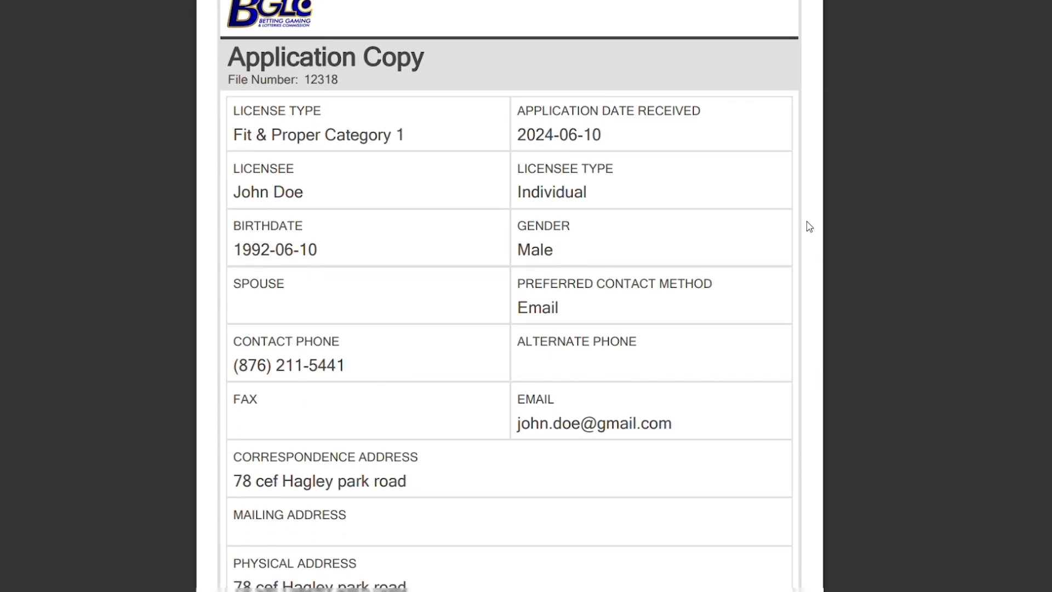
scroll(810, 227, "down", 15)
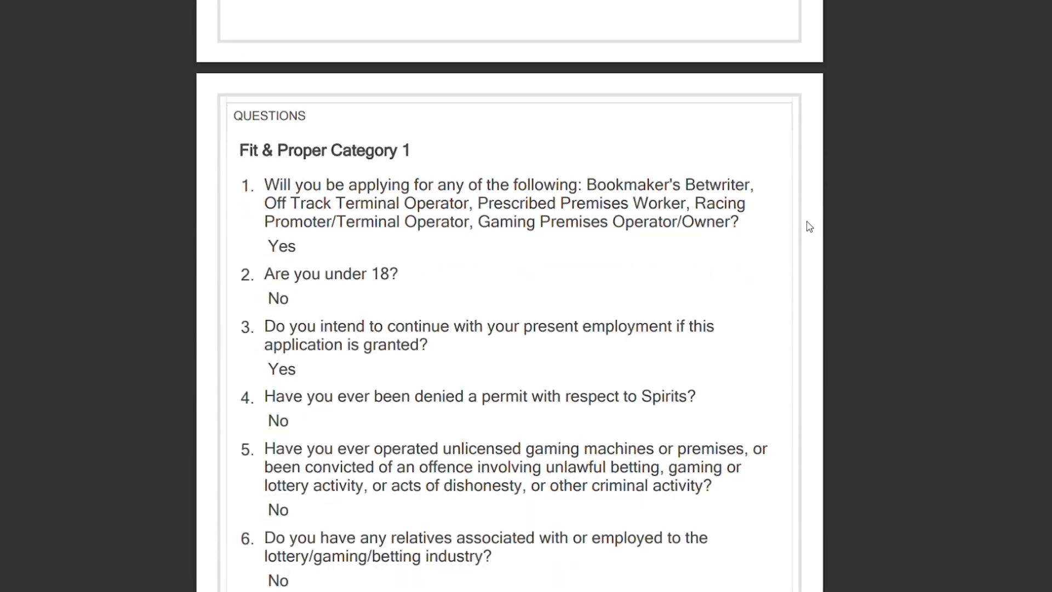
scroll(810, 227, "down", 11)
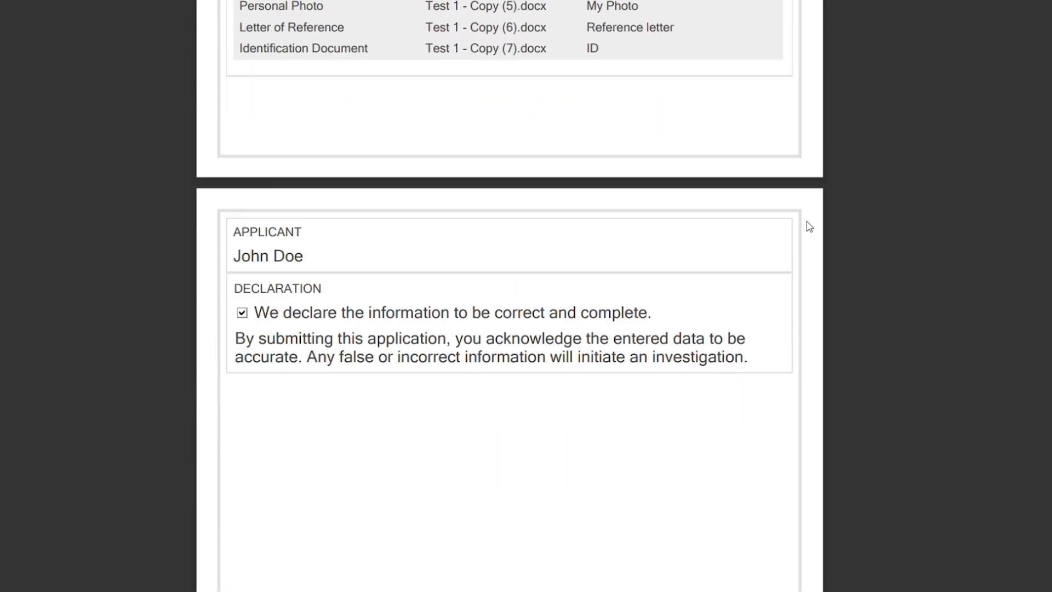
scroll(811, 227, "up", 9)
scroll(669, 220, "up", 18)
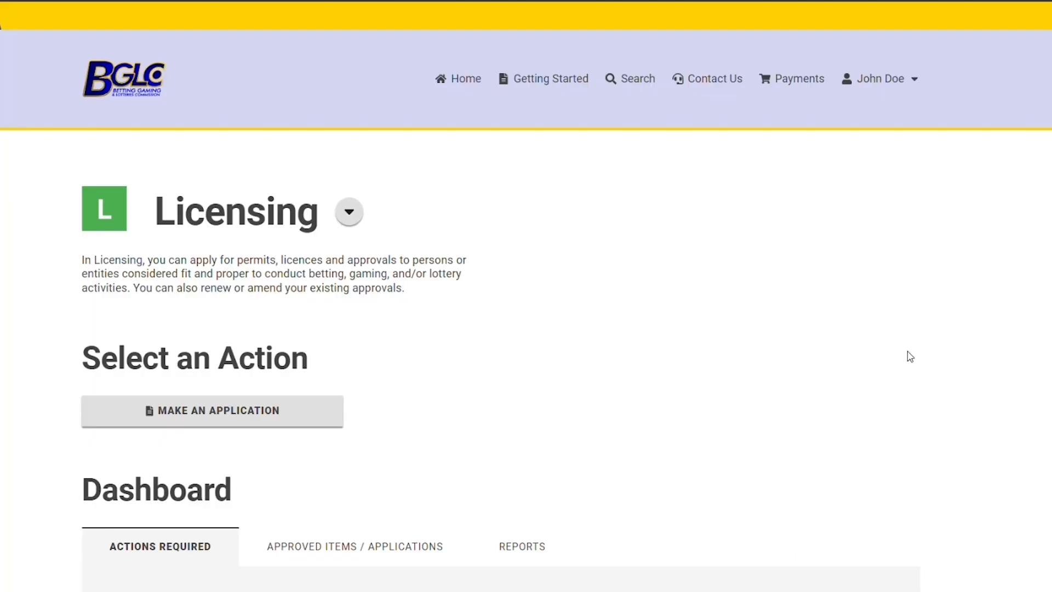
scroll(910, 357, "down", 5)
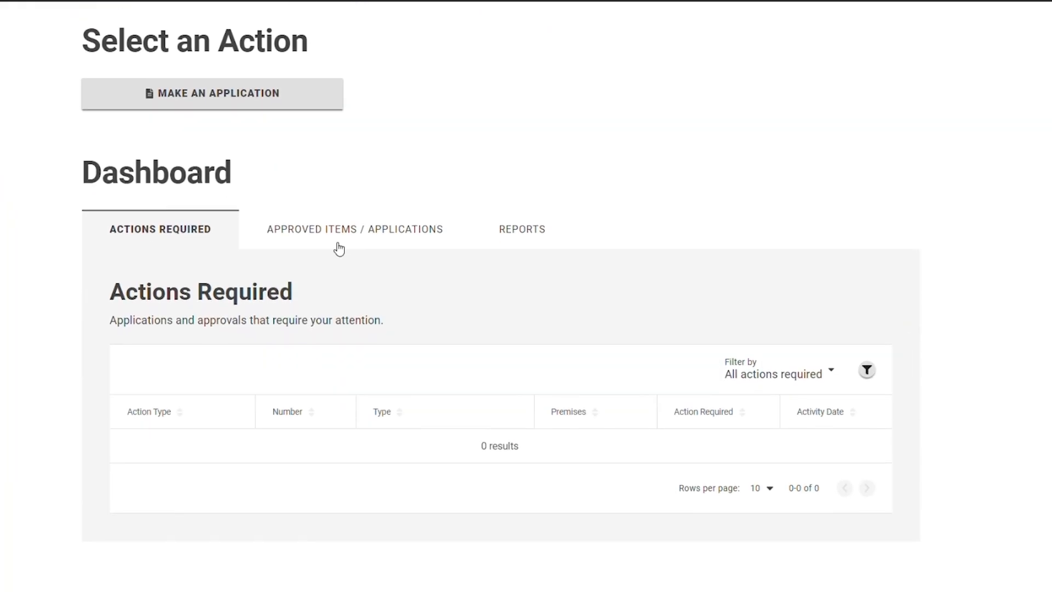
View the approved items and applications on the dashboard
left_click(338, 244)
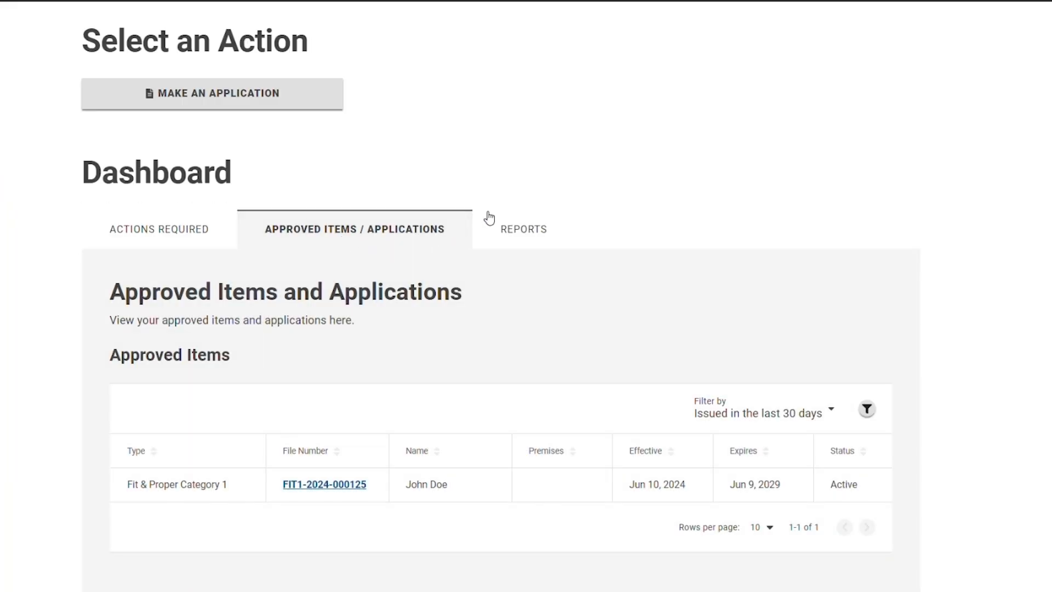
scroll(627, 254, "down", 4)
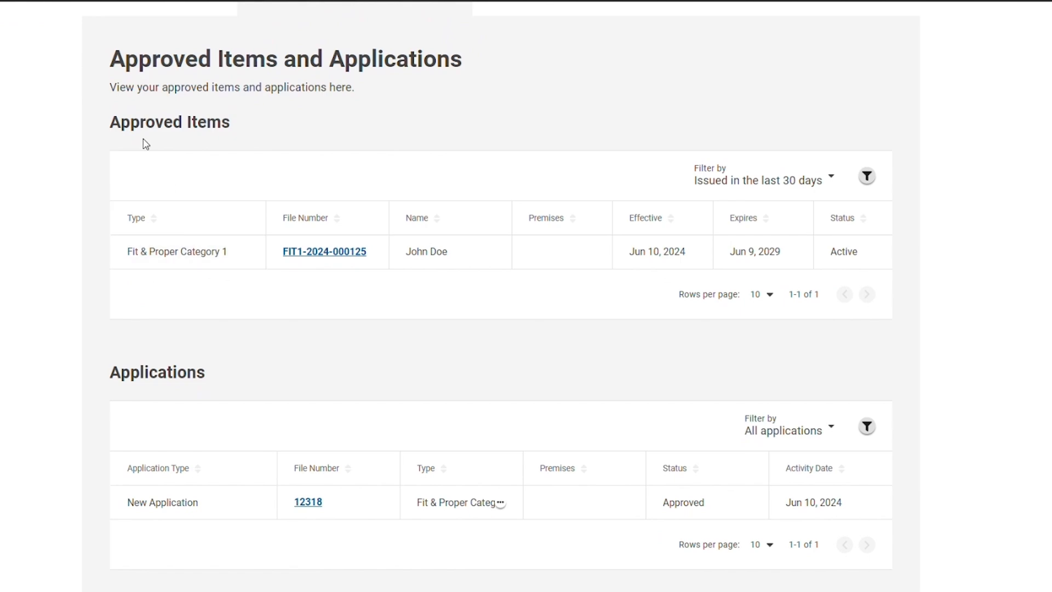
left_click_drag(111, 122, 225, 123)
left_click(183, 169)
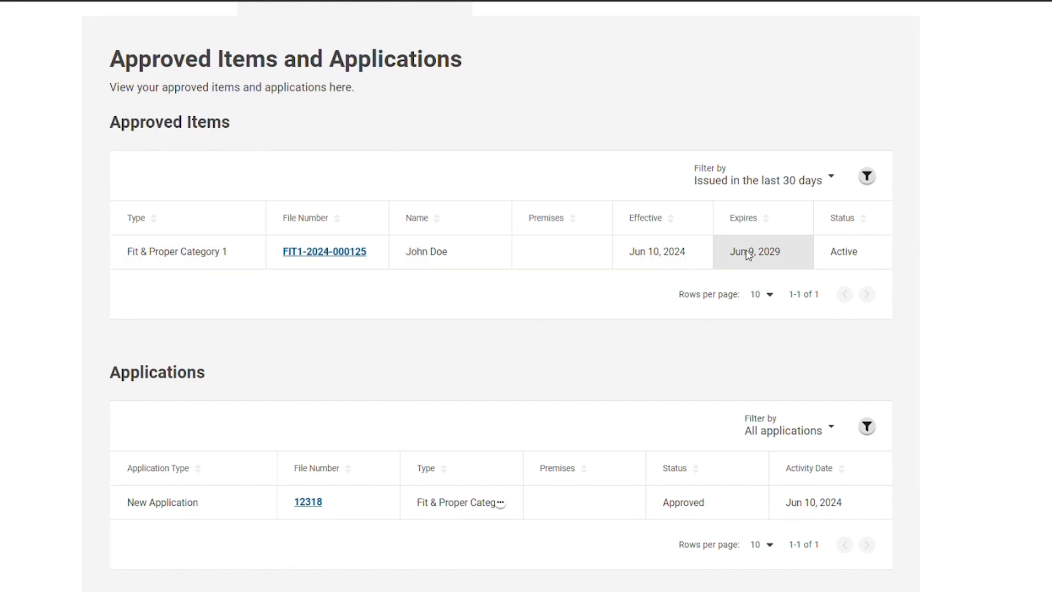
left_click(327, 252)
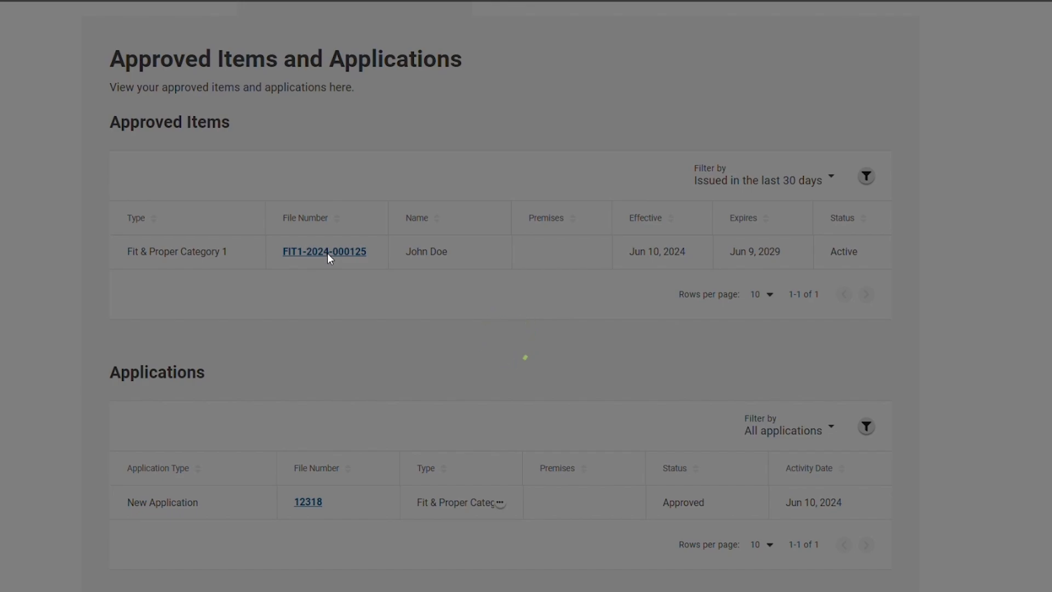
scroll(555, 258, "down", 3)
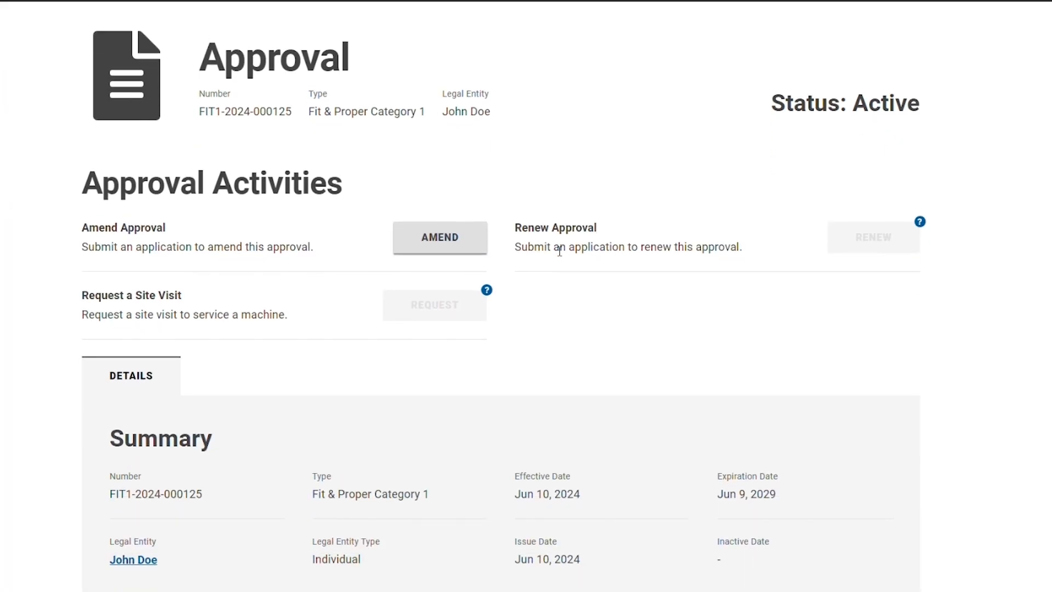
scroll(657, 292, "down", 3)
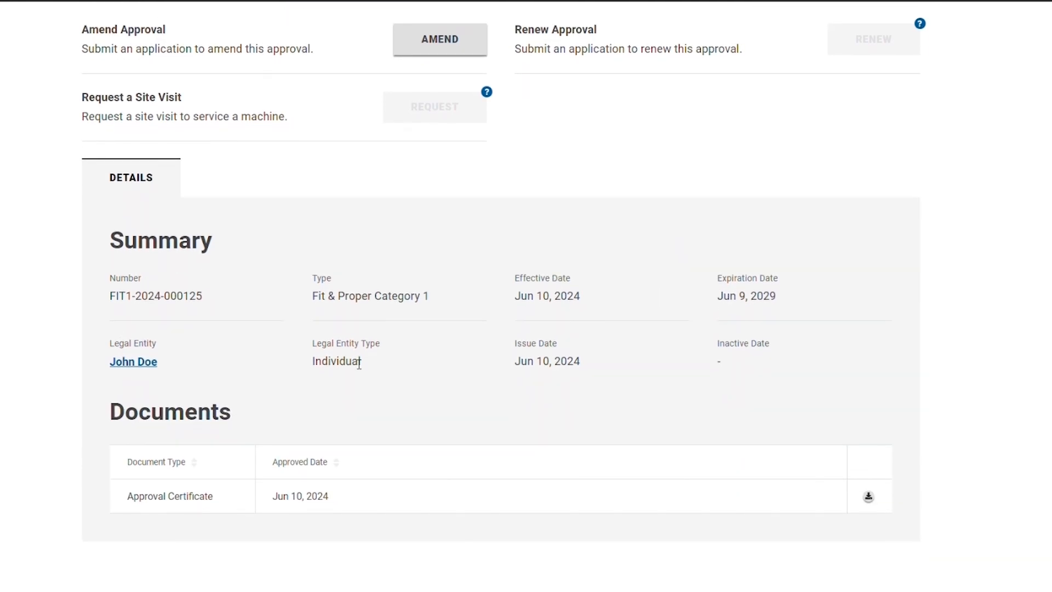
Open the approval certificate document and read through its pages and conditions
left_click(870, 497)
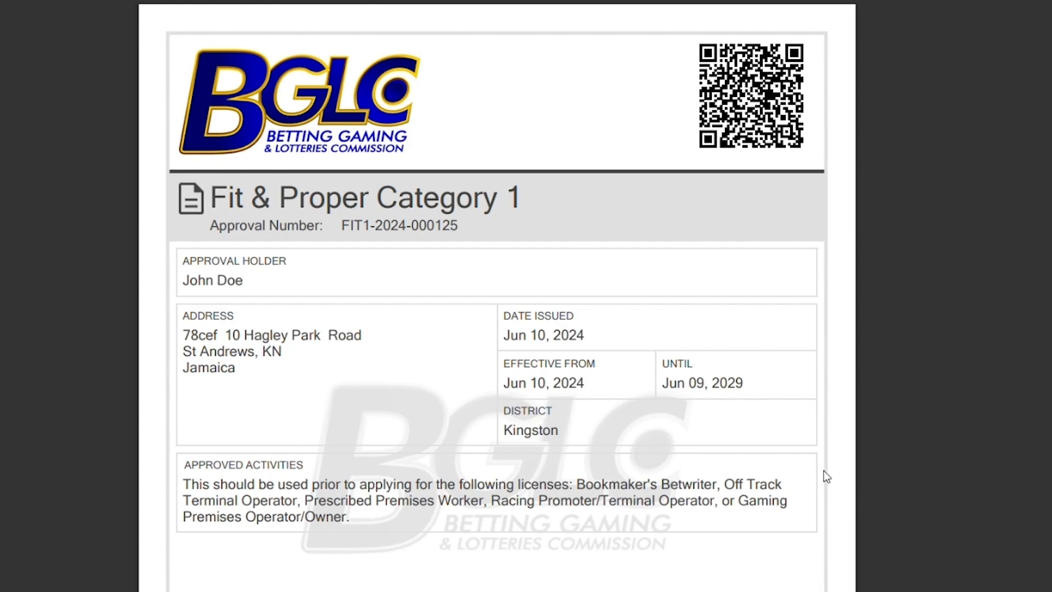
scroll(825, 476, "down", 10)
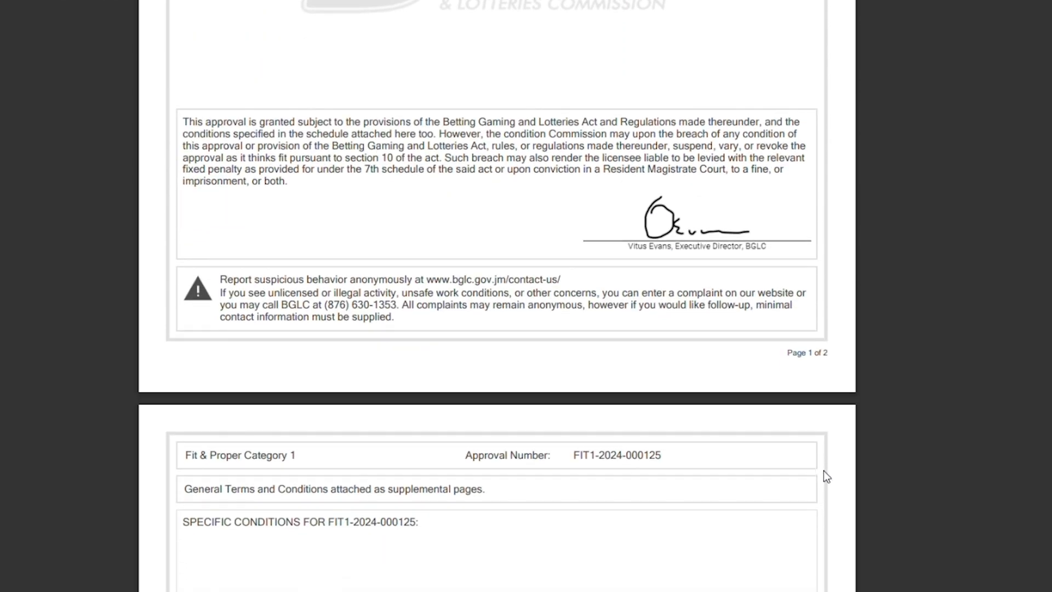
scroll(824, 471, "down", 10)
scroll(824, 471, "up", 9)
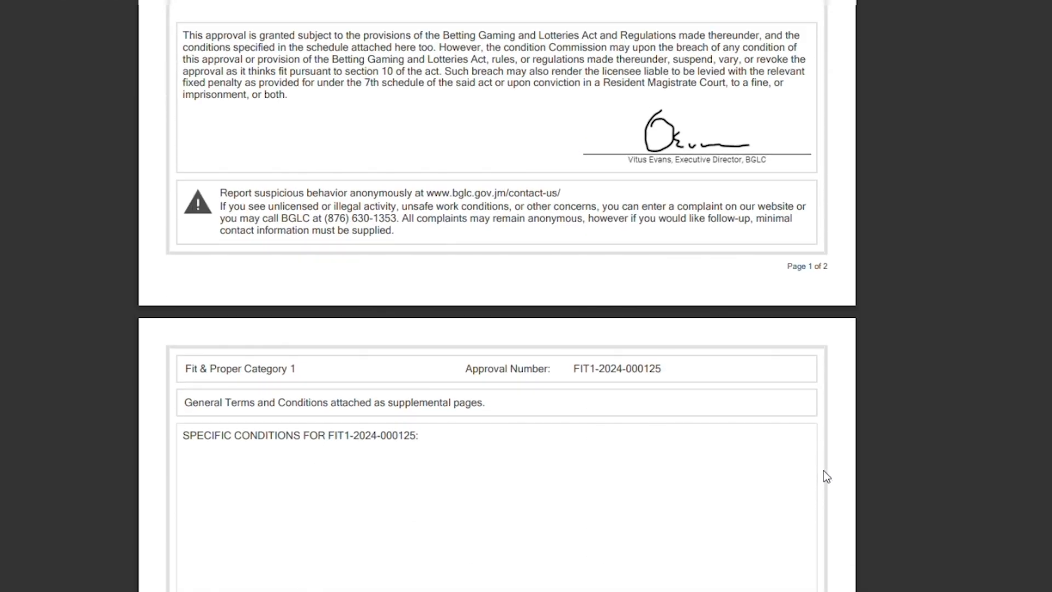
scroll(824, 470, "up", 11)
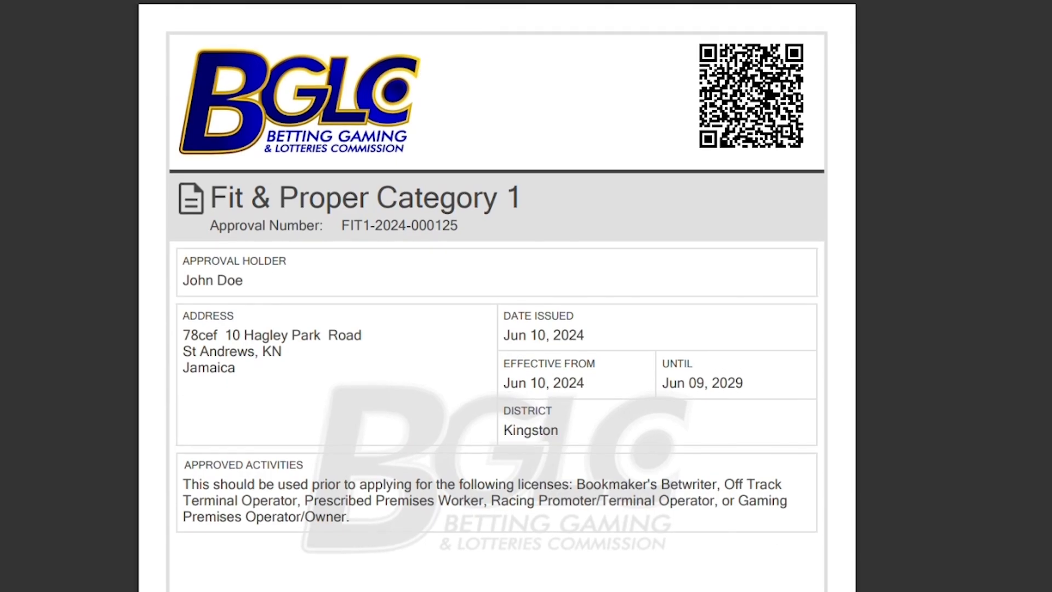